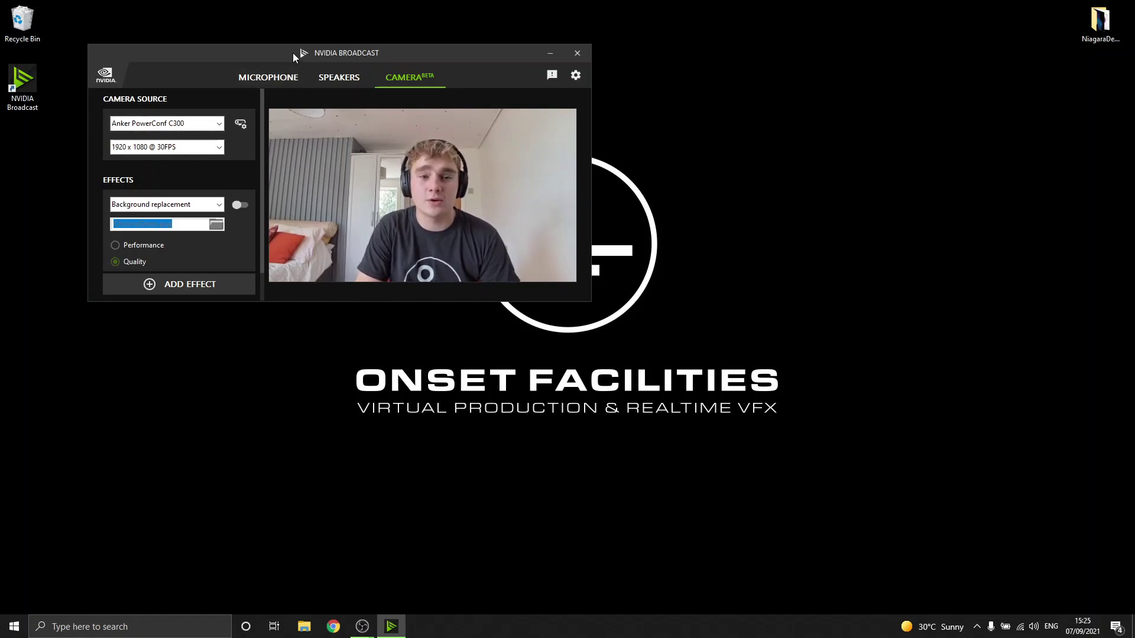
Enable Background replacement in NVIDIA Broadcast so ChromaGreen.png puts a solid green backdrop behind the webcam.
{"action": "mouse_move", "coordinate": [293, 52]}
{"action": "left_mouse_down"}
{"action": "mouse_move", "coordinate": [310, 43]}
{"action": "mouse_move", "coordinate": [293, 43]}
{"action": "left_mouse_up"}
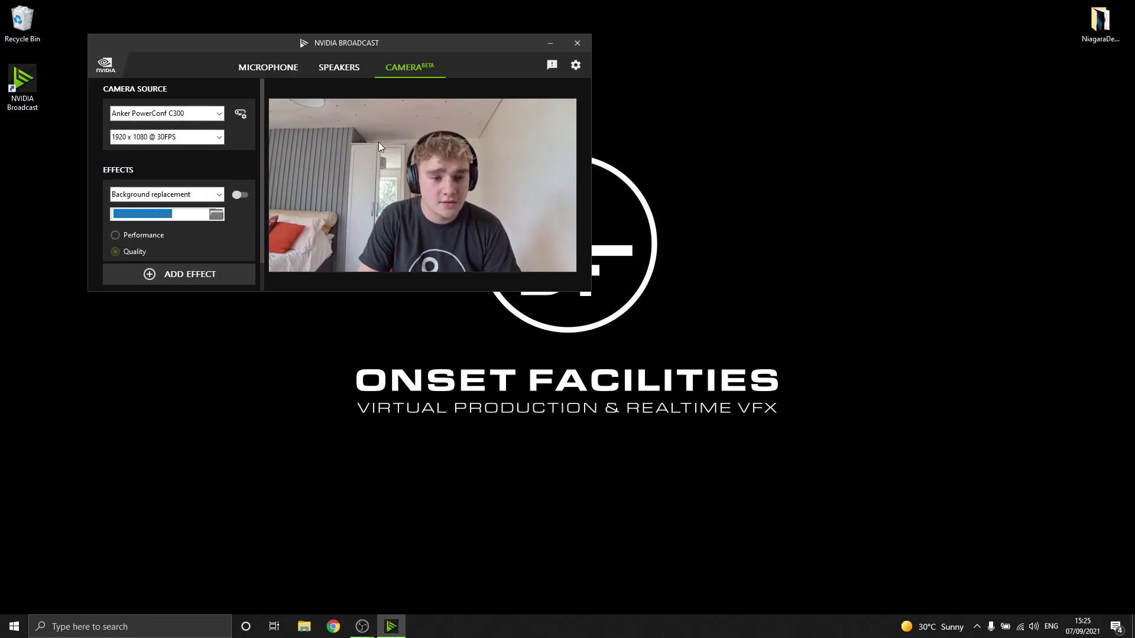
{"action": "left_click", "coordinate": [219, 194]}
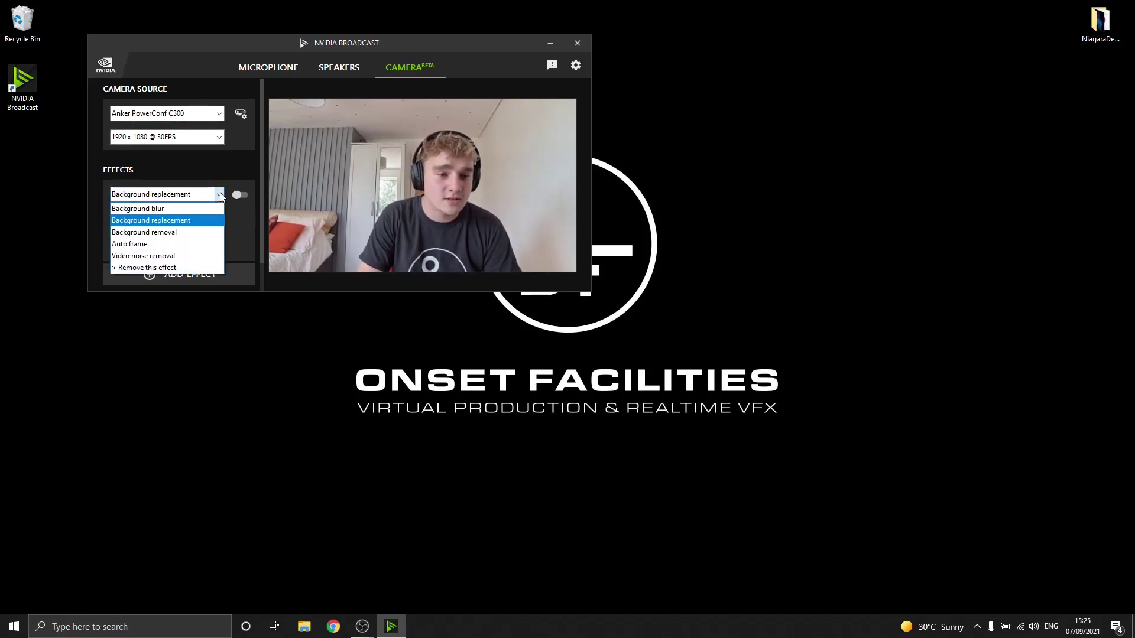
{"action": "left_click", "coordinate": [213, 222]}
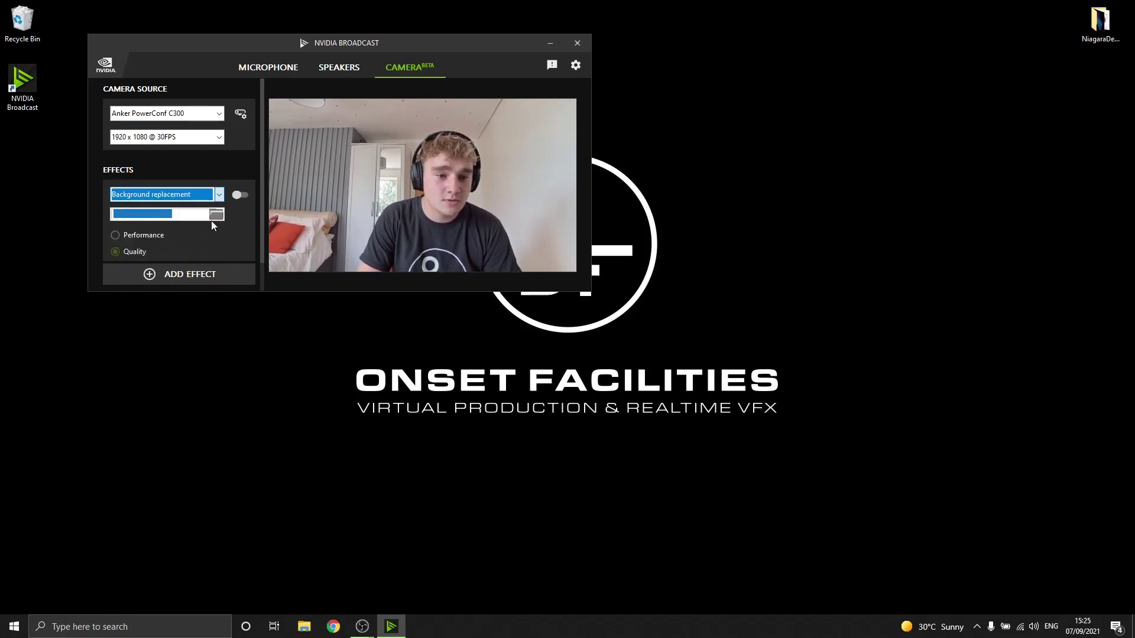
{"action": "left_click", "coordinate": [240, 195]}
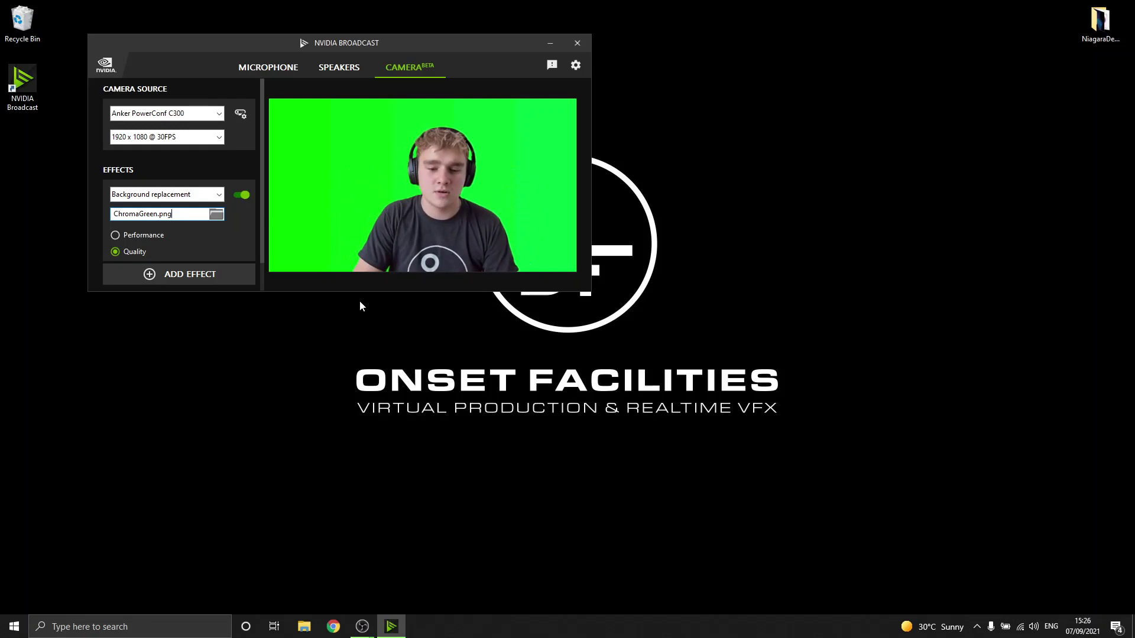
Move OBS Studio to the top right and select its Video Capture Device and Spout2 Capture sources.
{"action": "mouse_move", "coordinate": [364, 626]}
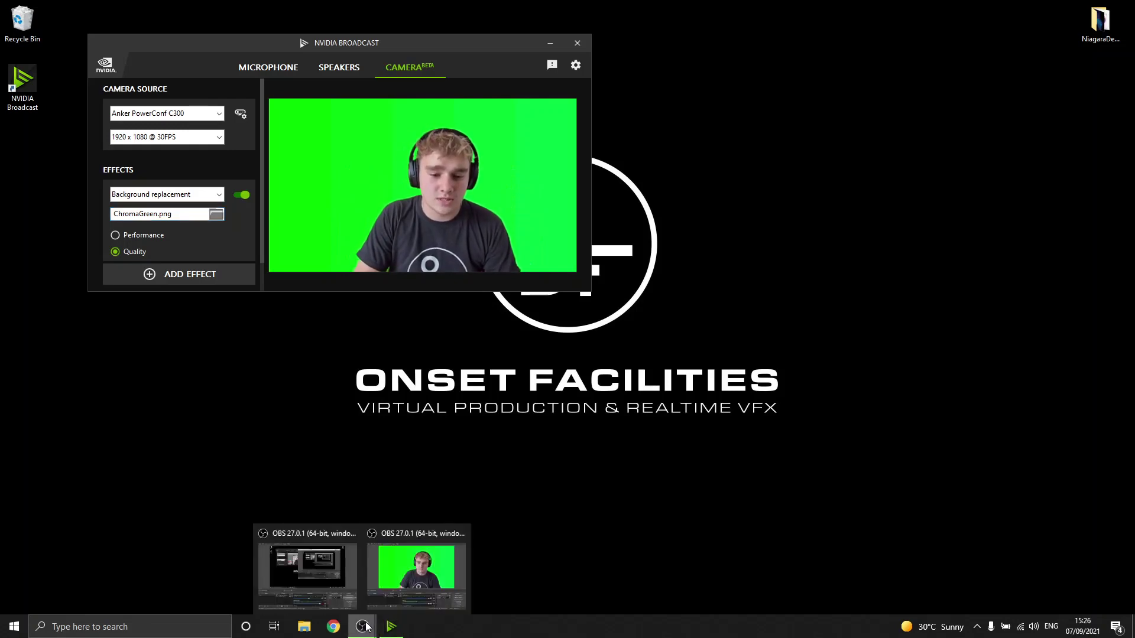
{"action": "left_click", "coordinate": [405, 581]}
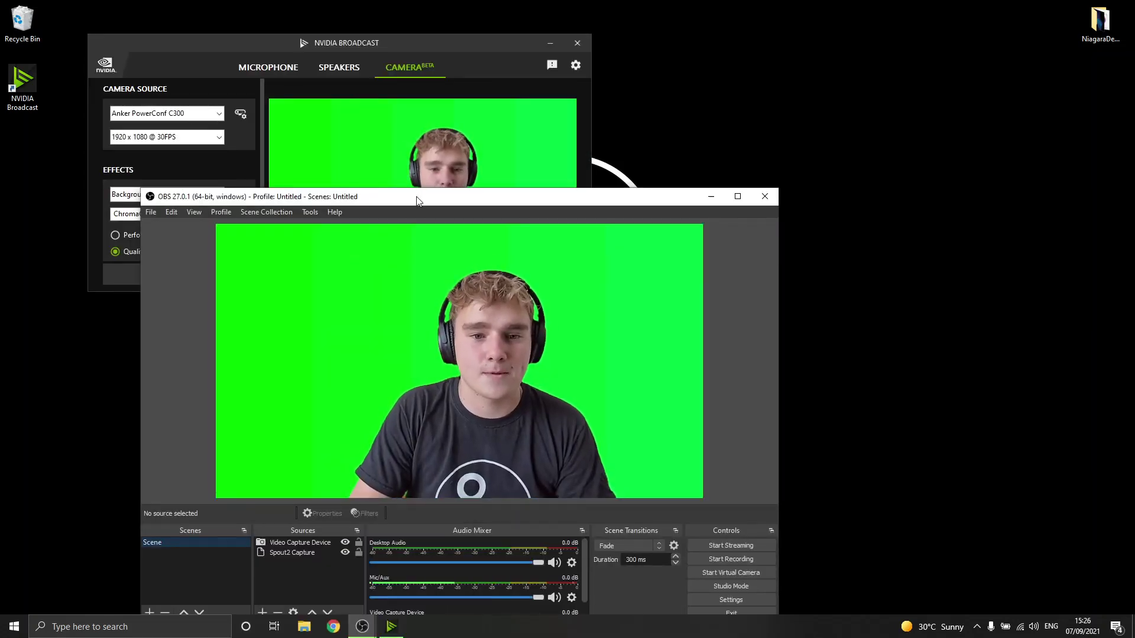
{"action": "left_click_drag", "start_coordinate": [418, 199], "coordinate": [709, 45]}
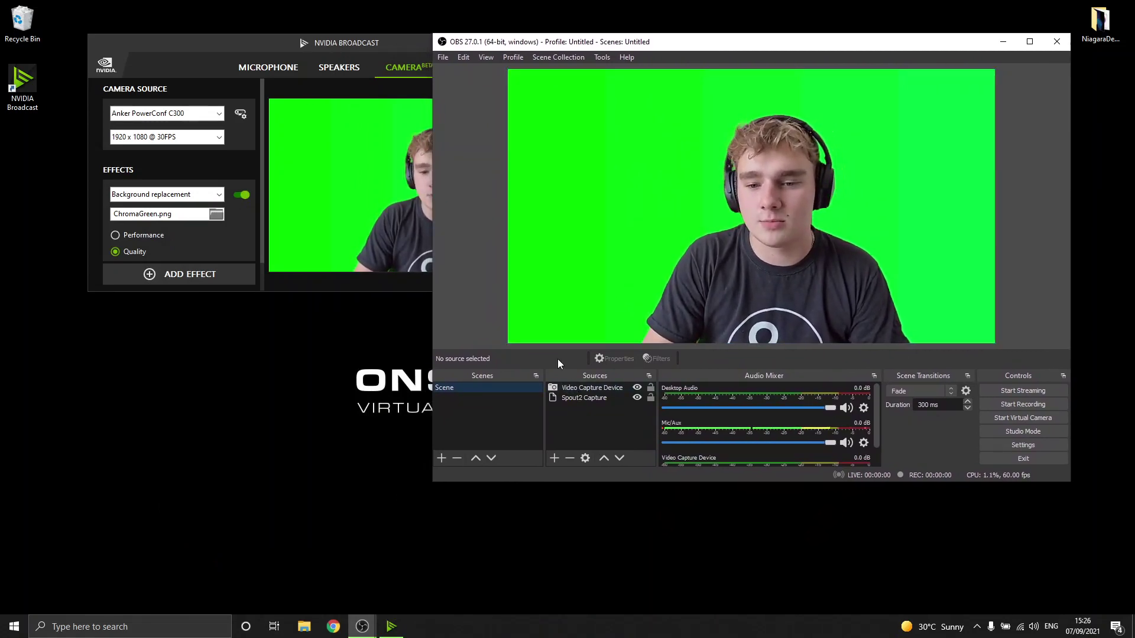
{"action": "left_click", "coordinate": [583, 387]}
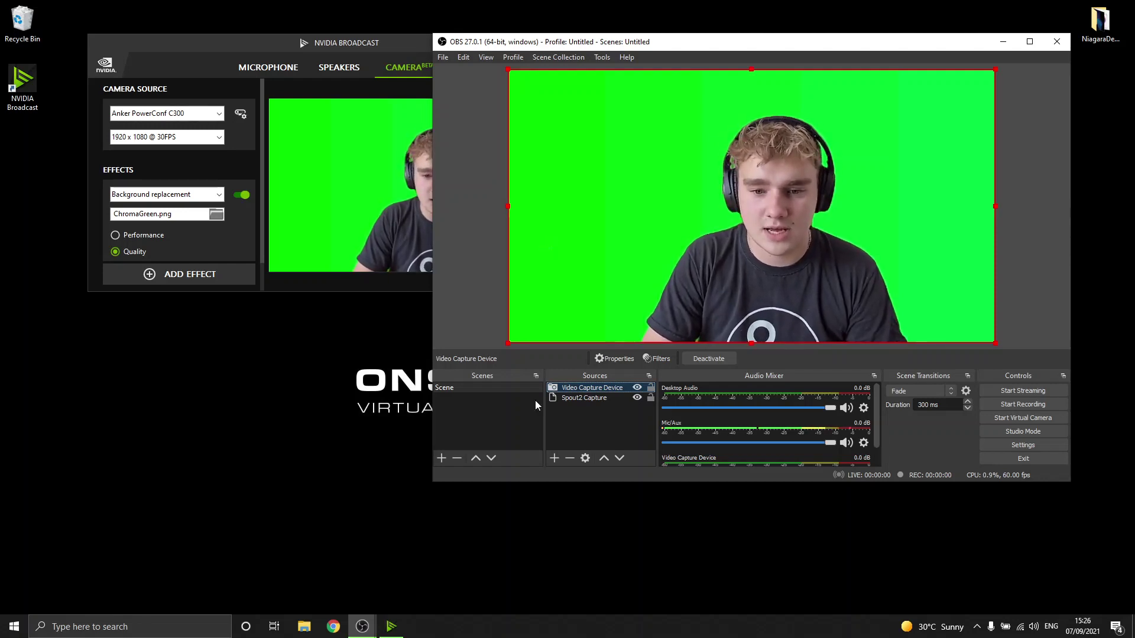
{"action": "left_click", "coordinate": [571, 400]}
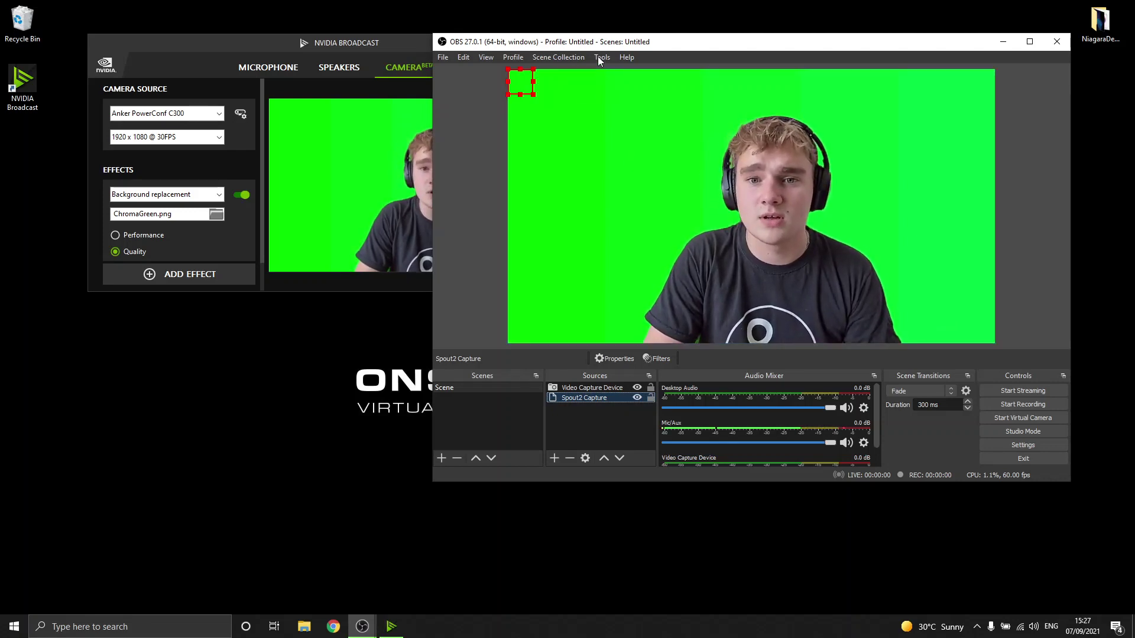
Start OBS Spout output named OBS_Spout, then close the Spout settings and Spout2 Capture properties.
{"action": "double_click", "coordinate": [569, 400]}
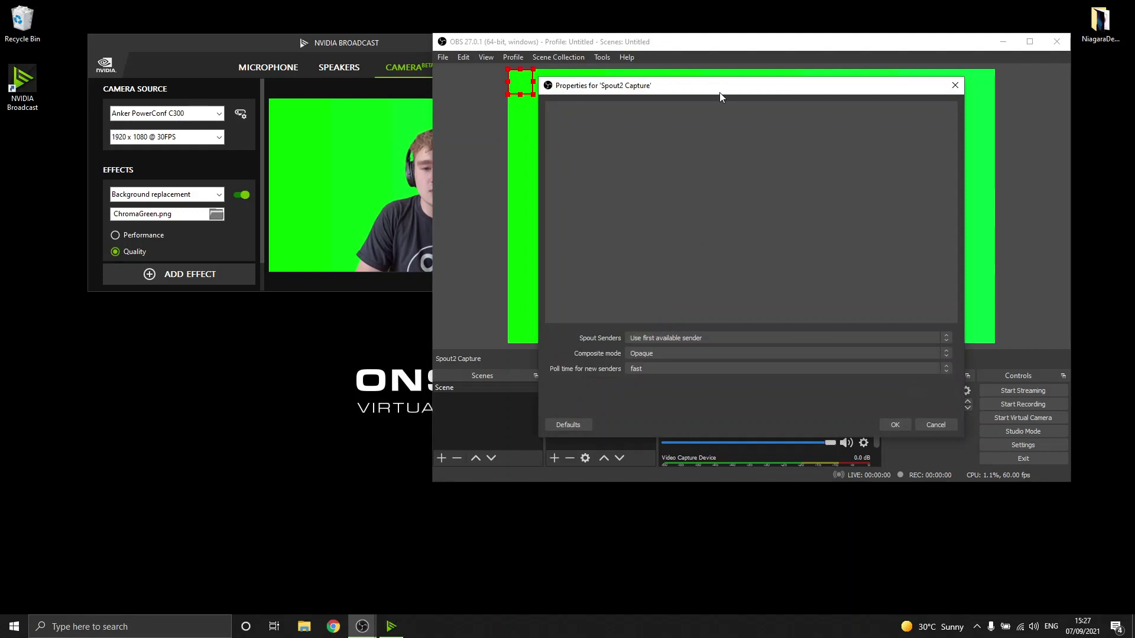
{"action": "left_click_drag", "start_coordinate": [717, 89], "coordinate": [268, 101]}
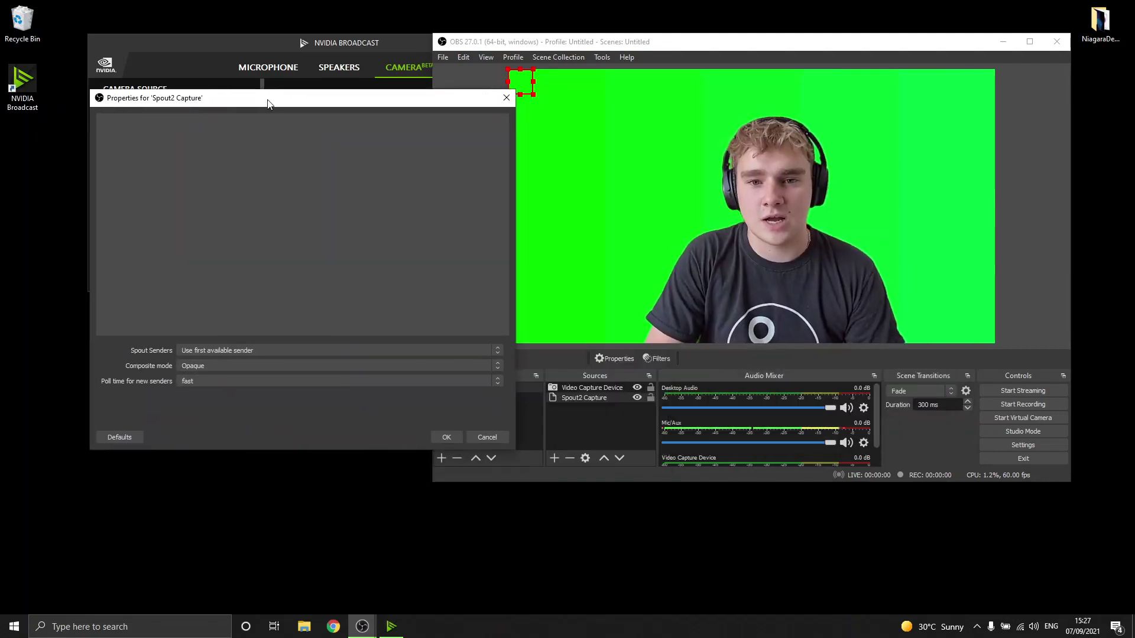
{"action": "left_click", "coordinate": [600, 57]}
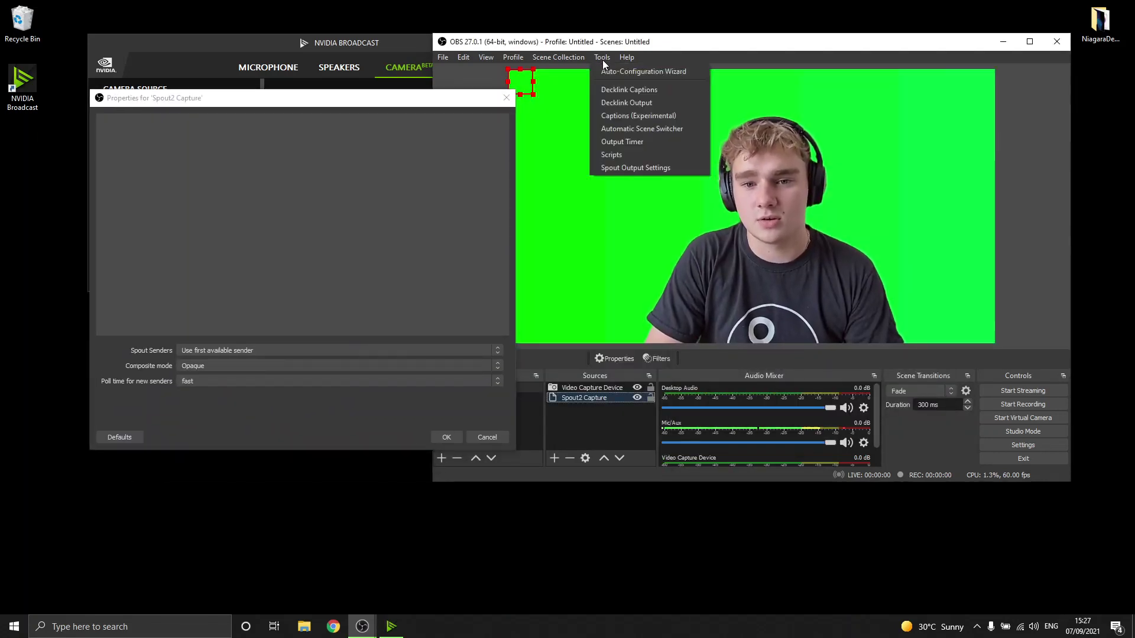
{"action": "left_click", "coordinate": [619, 165]}
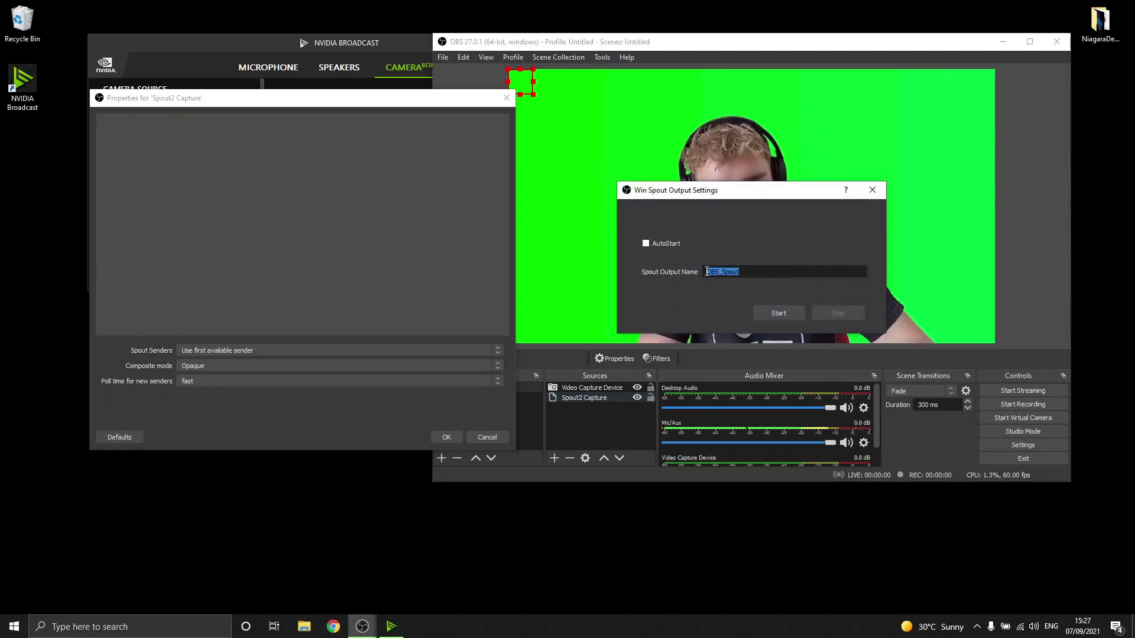
{"action": "left_click", "coordinate": [783, 315]}
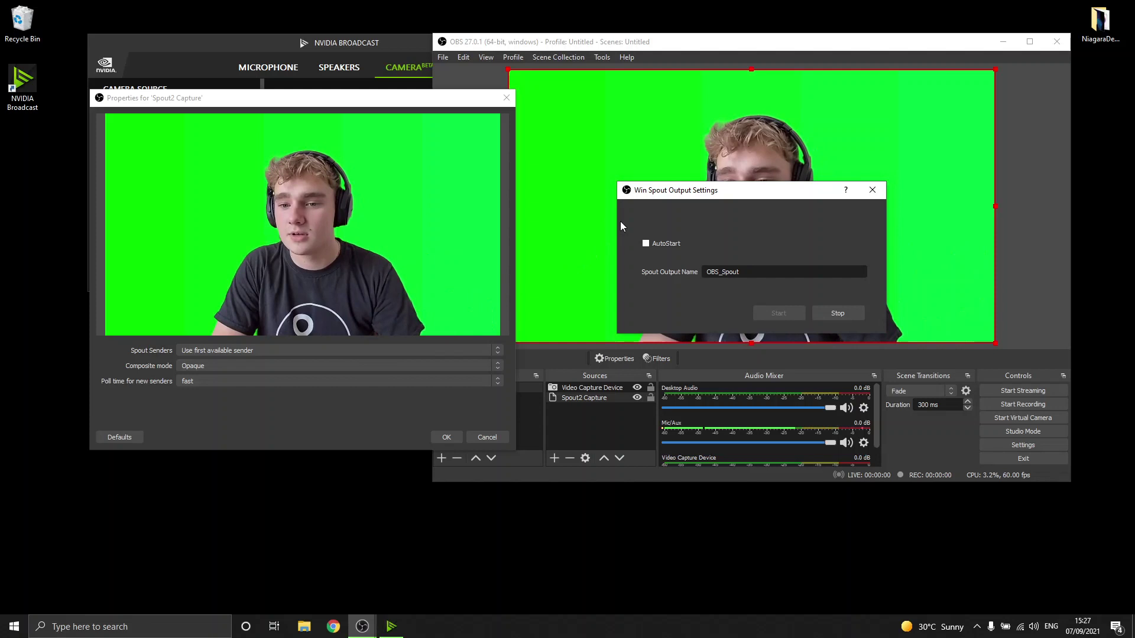
{"action": "double_click", "coordinate": [751, 271]}
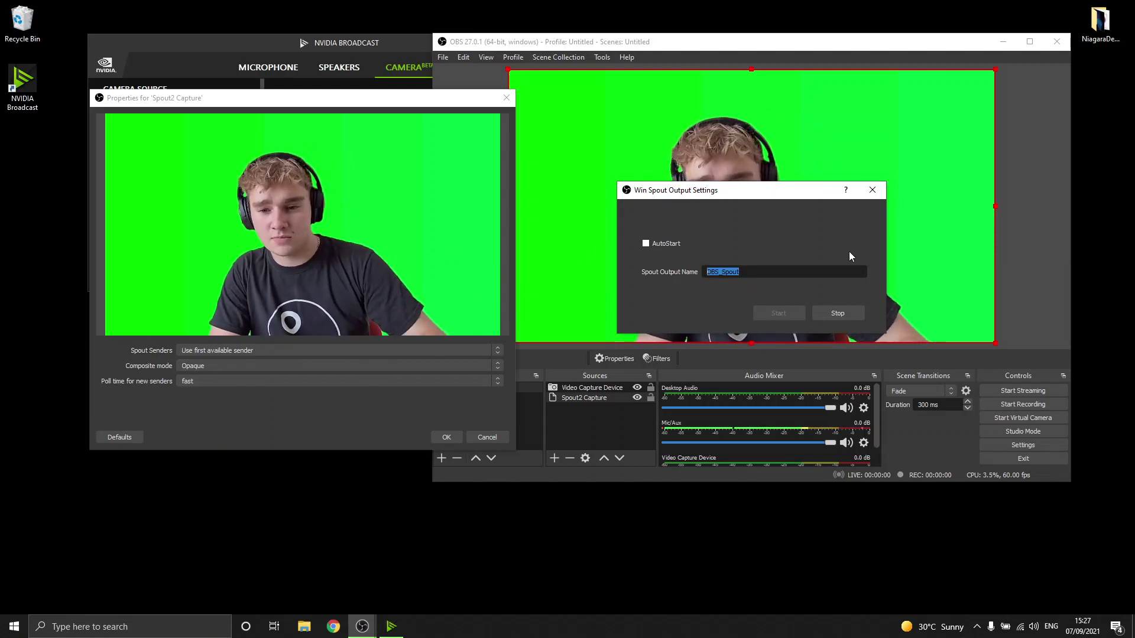
{"action": "left_click", "coordinate": [872, 191]}
{"action": "left_click", "coordinate": [506, 98]}
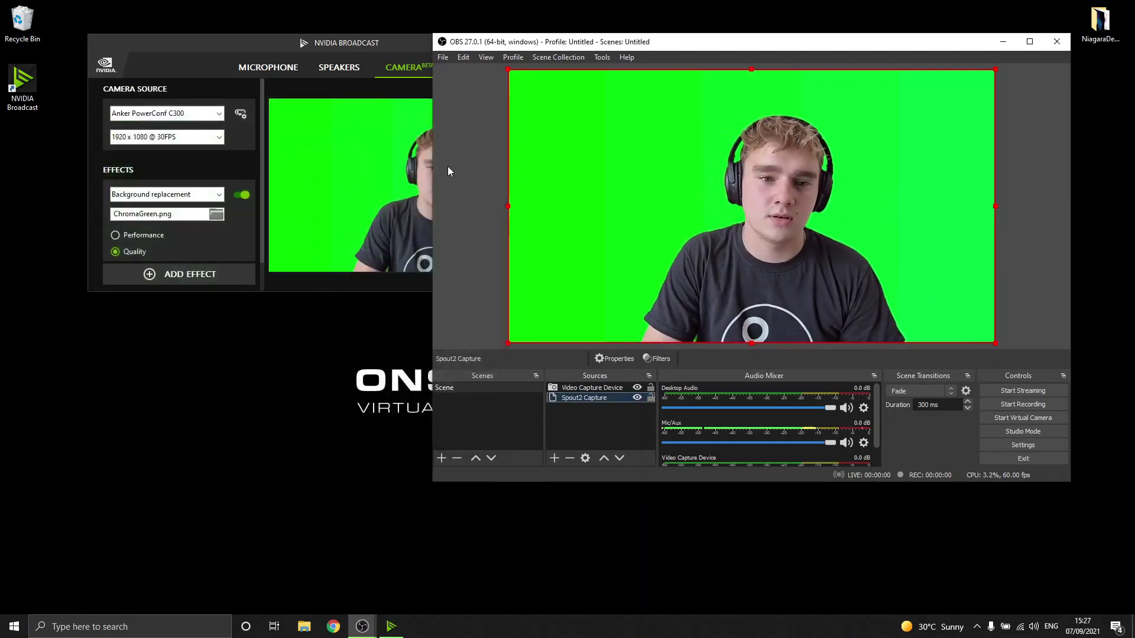
Minimize OBS, open the Epic Games Launcher by searching 'epic', and launch Unreal Engine 4.26.2 from Library.
{"action": "left_click_drag", "start_coordinate": [966, 48], "coordinate": [937, 65]}
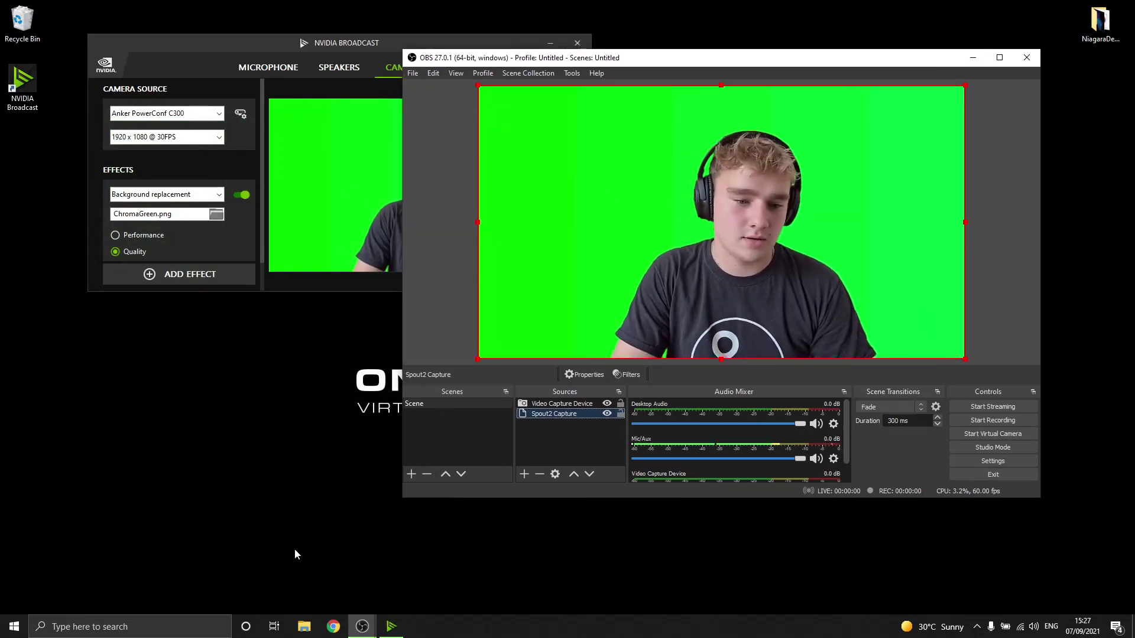
{"action": "left_click", "coordinate": [972, 58]}
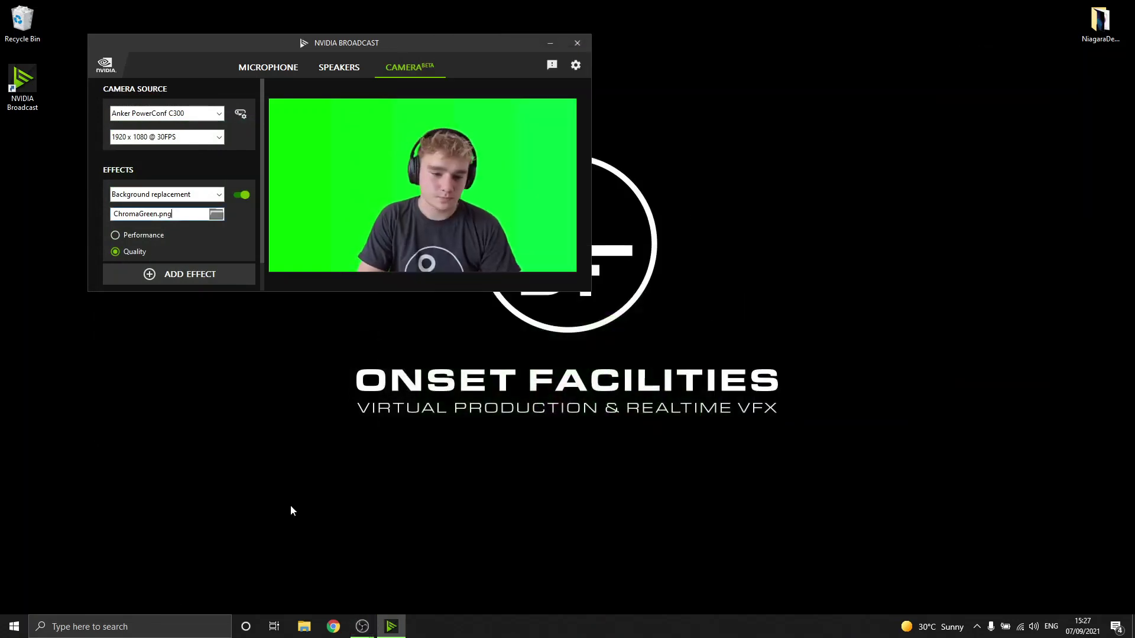
{"action": "left_click", "coordinate": [142, 635]}
{"action": "type", "text": "ep"}
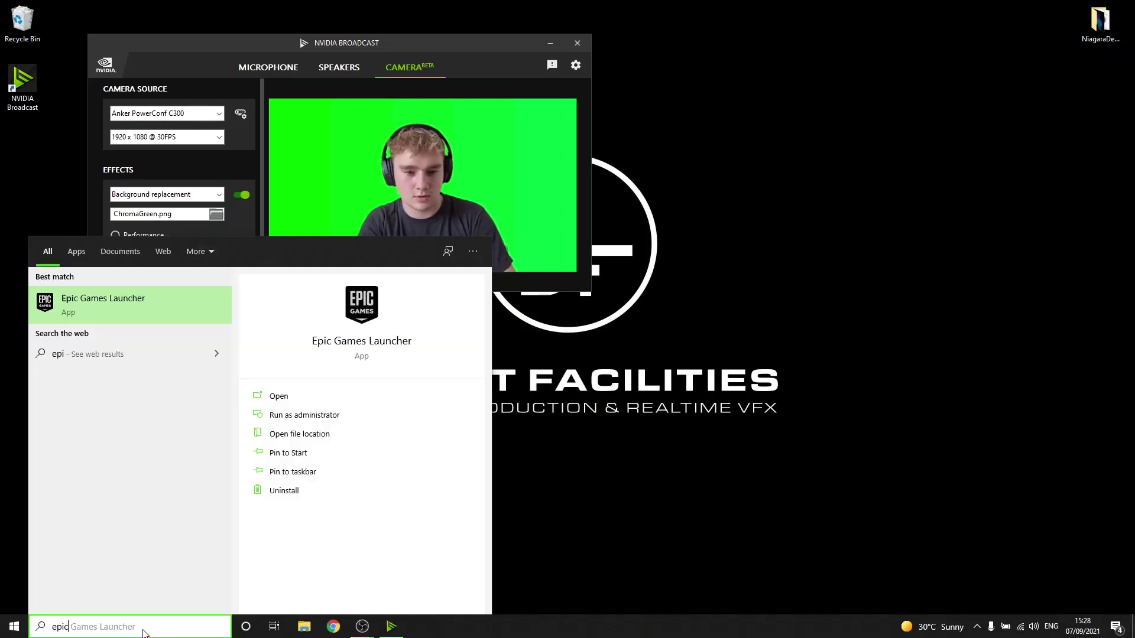
{"action": "type", "text": "ic"}
{"action": "key", "text": "Return"}
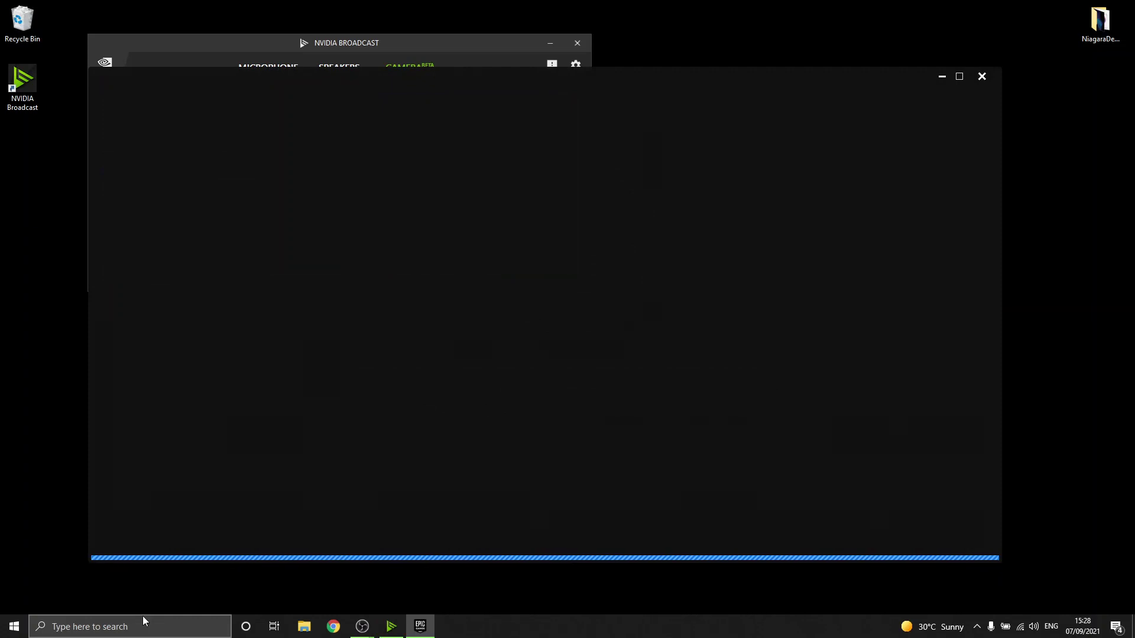
{"action": "left_click", "coordinate": [413, 107]}
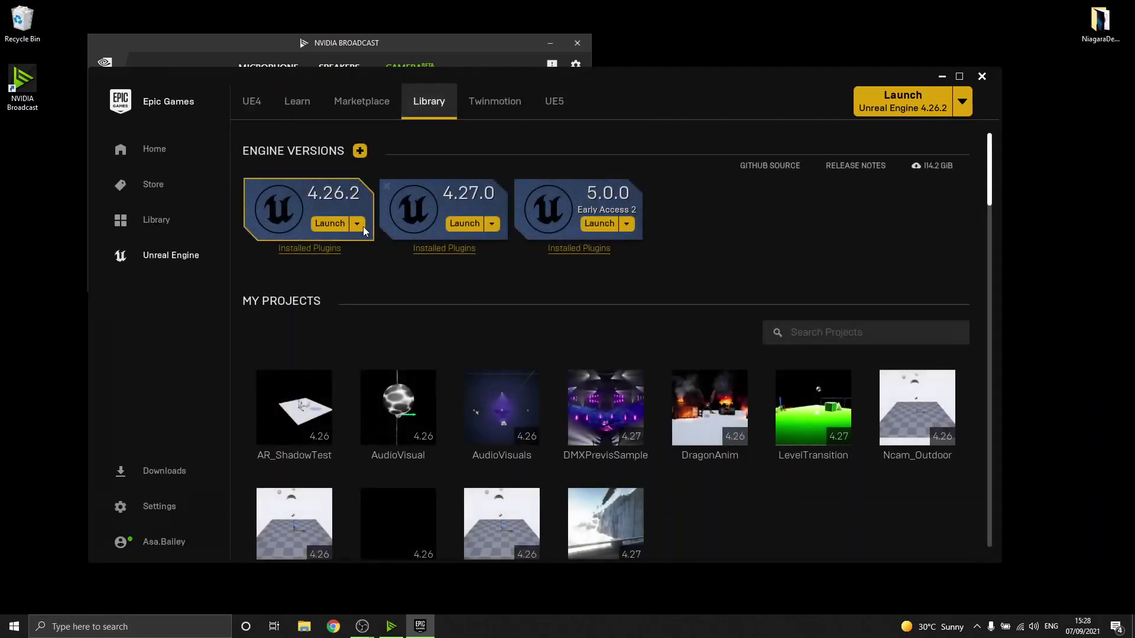
{"action": "left_click", "coordinate": [329, 224]}
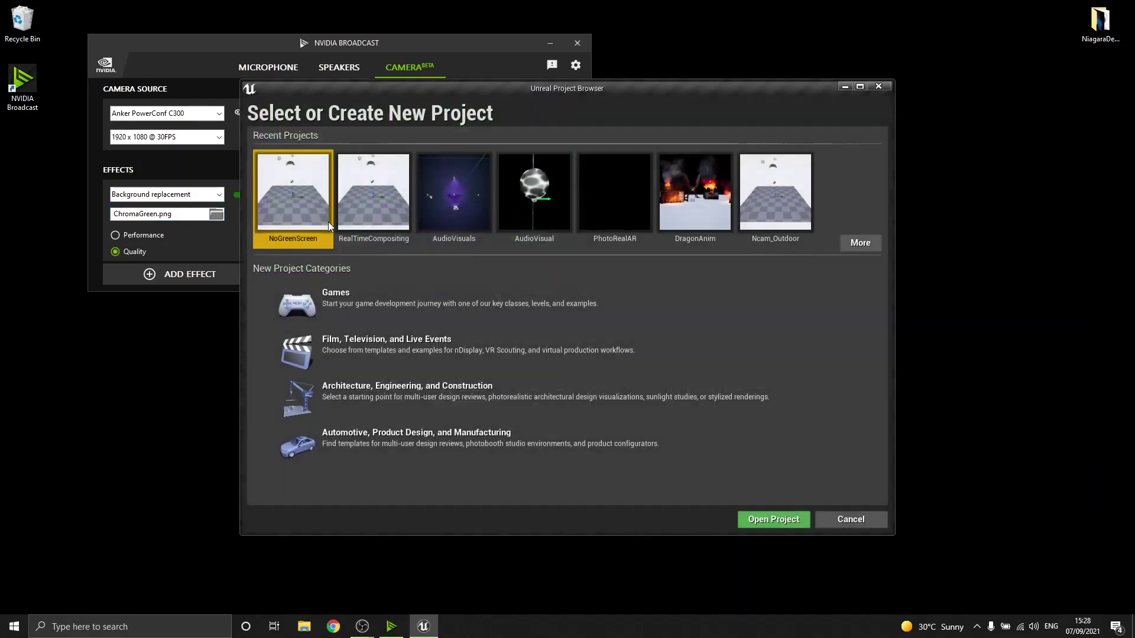
Create a Blank Film, Television, and Live Events project named NoGreenScreen01 without starter content.
{"action": "left_click", "coordinate": [416, 350]}
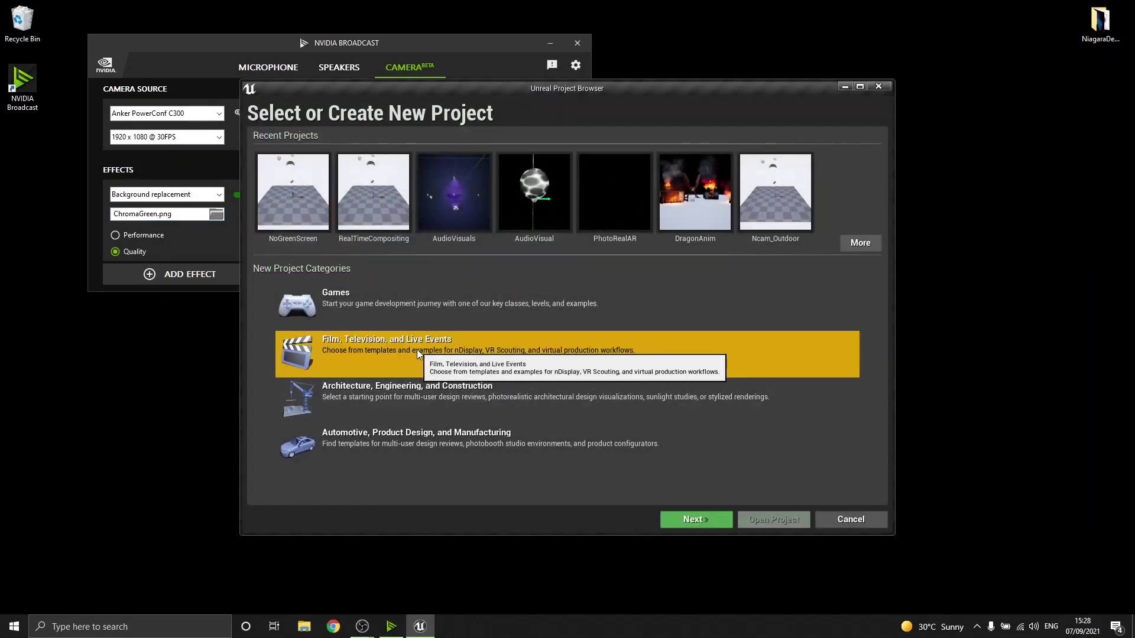
{"action": "left_click", "coordinate": [695, 520]}
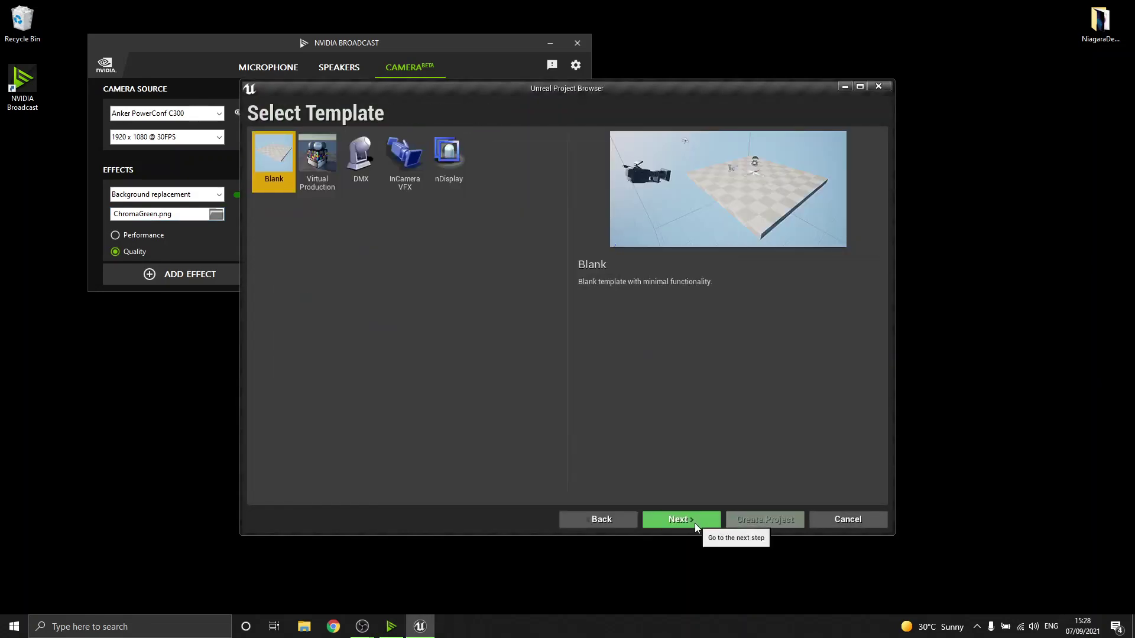
{"action": "left_click", "coordinate": [694, 521]}
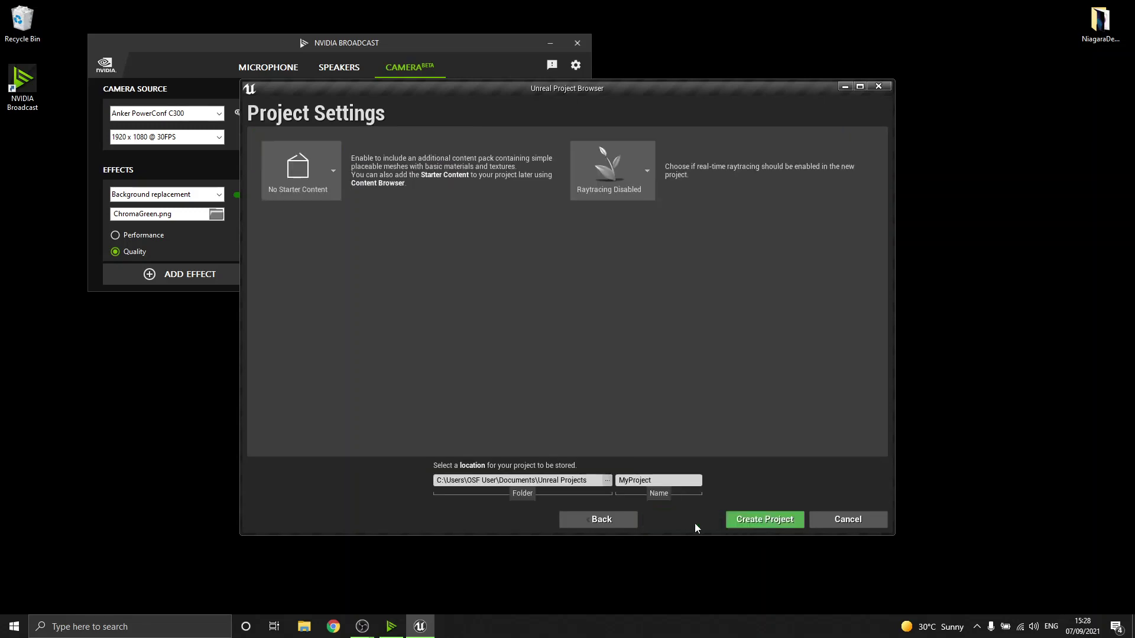
{"action": "double_click", "coordinate": [653, 480]}
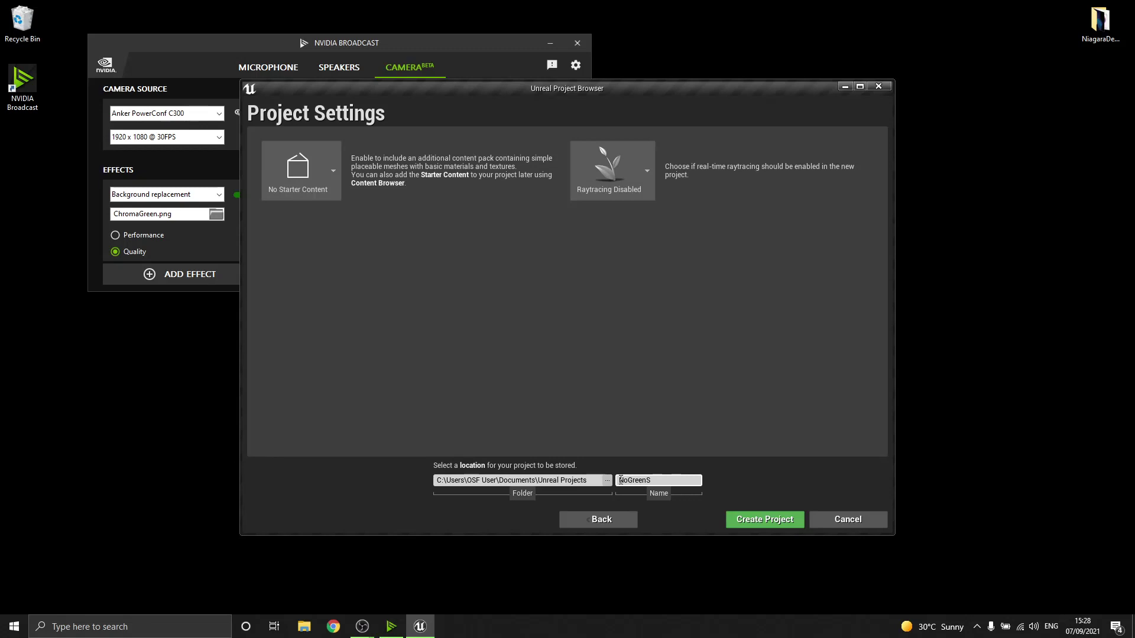
{"action": "type", "text": "een"}
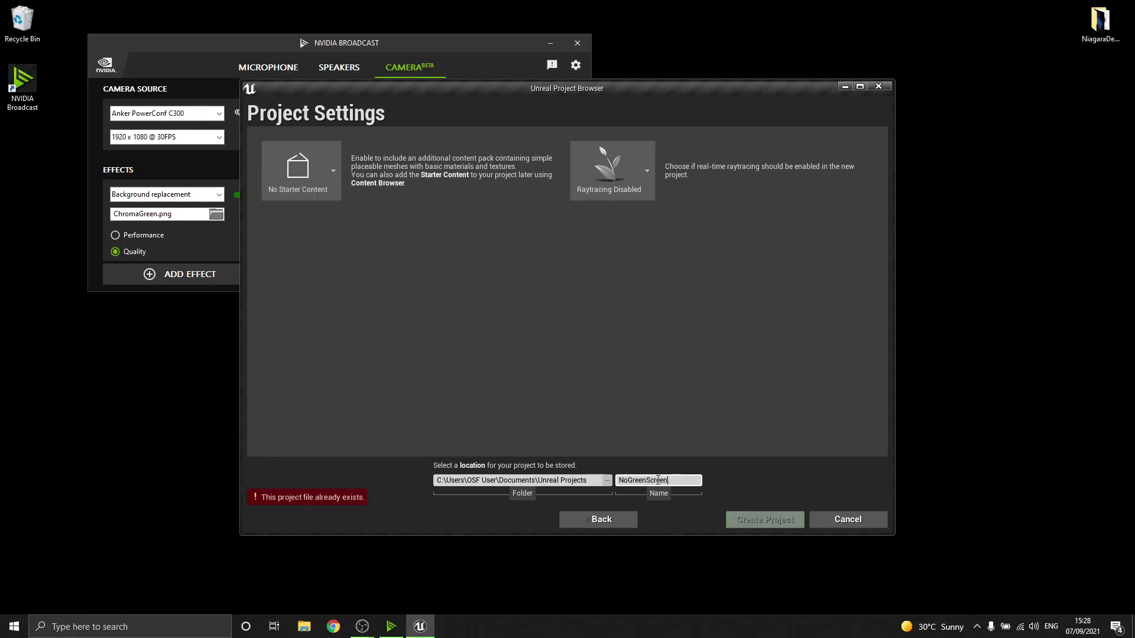
{"action": "type", "text": "01"}
{"action": "left_click", "coordinate": [750, 518]}
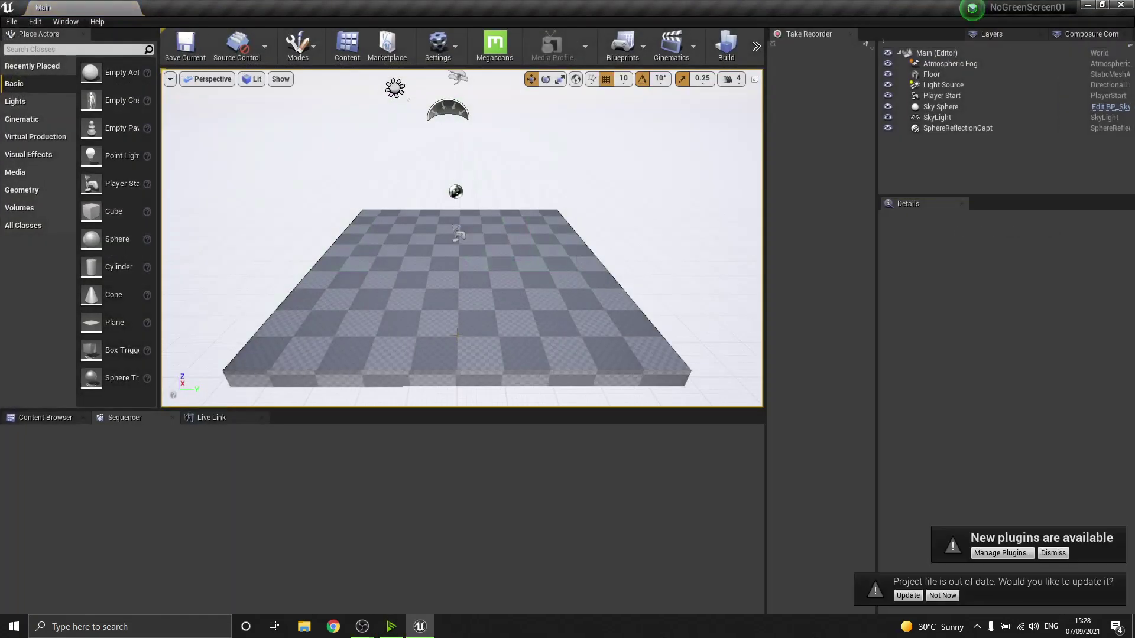
Update the project file, enable the Off World Live Livestreaming Camera plugin, and restart the editor.
{"action": "left_click", "coordinate": [1064, 552]}
{"action": "left_click", "coordinate": [905, 596]}
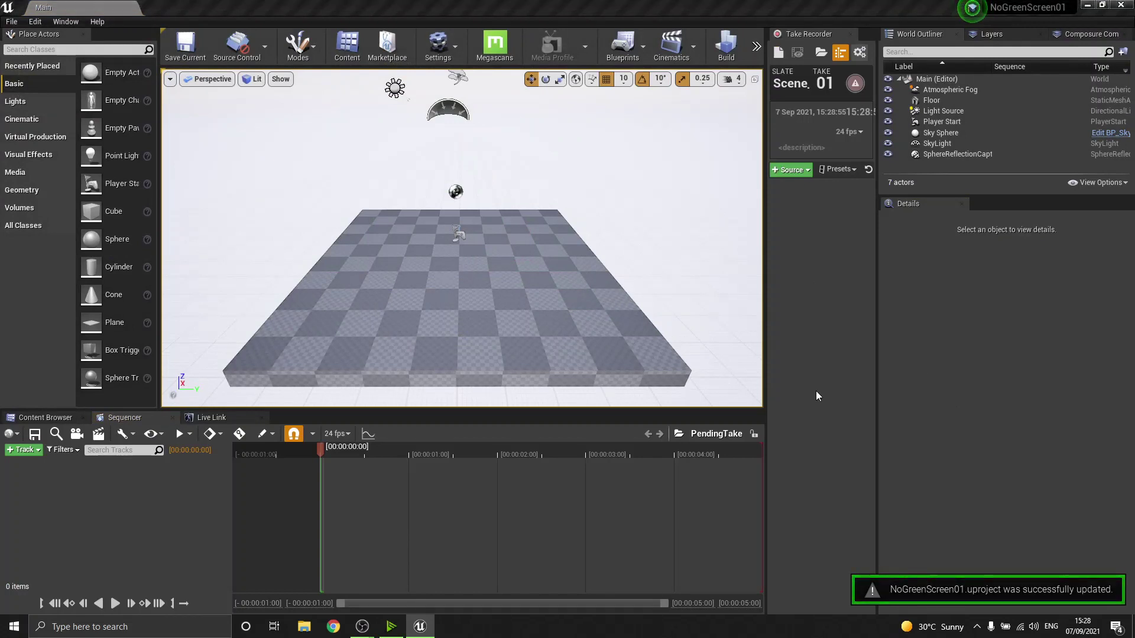
{"action": "left_click", "coordinate": [30, 22]}
{"action": "left_click", "coordinate": [87, 203]}
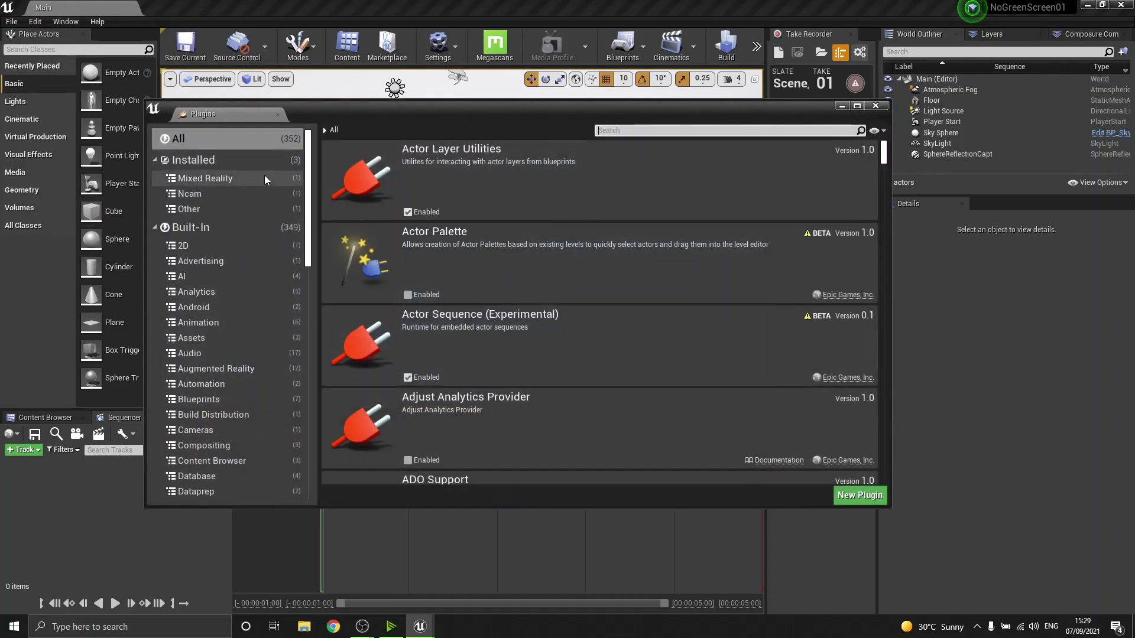
{"action": "left_click", "coordinate": [231, 205]}
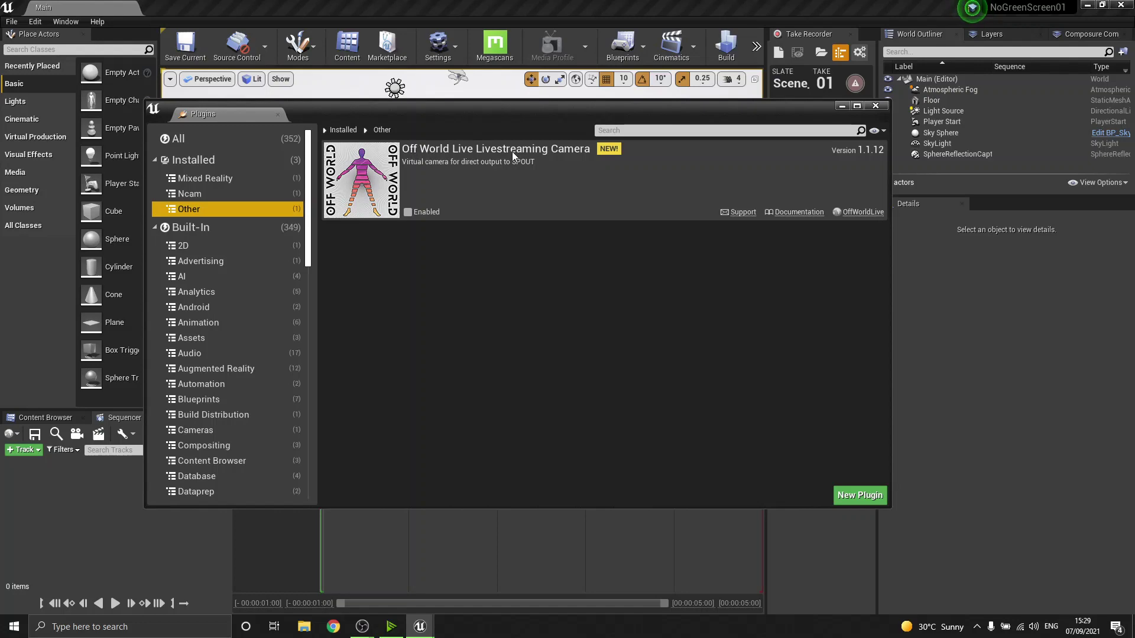
{"action": "left_click", "coordinate": [408, 211]}
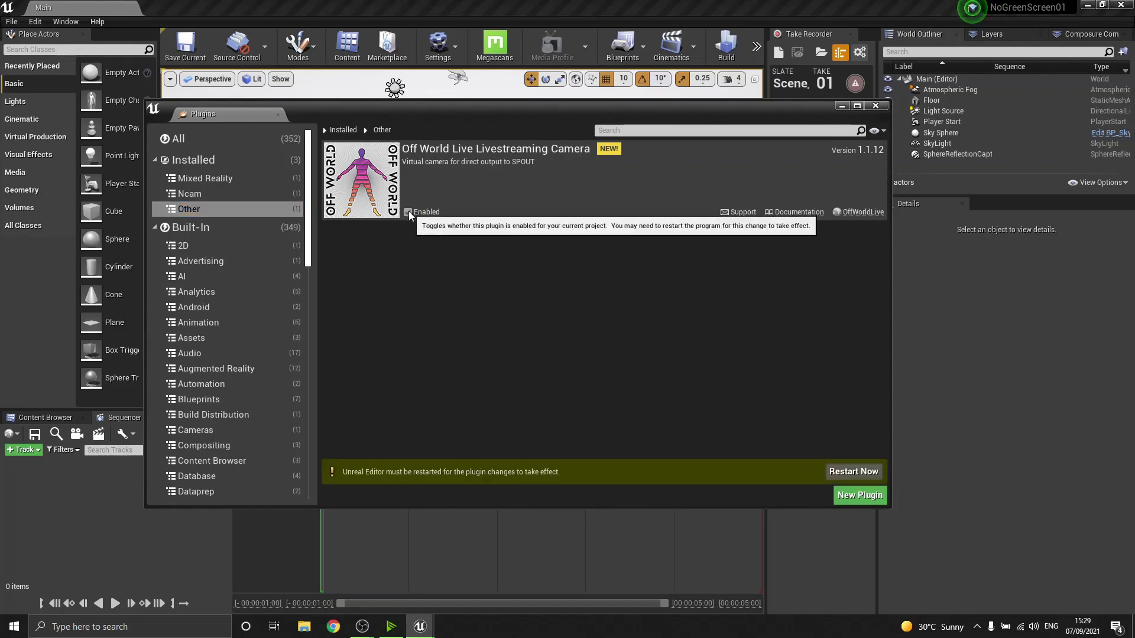
{"action": "left_click", "coordinate": [848, 473]}
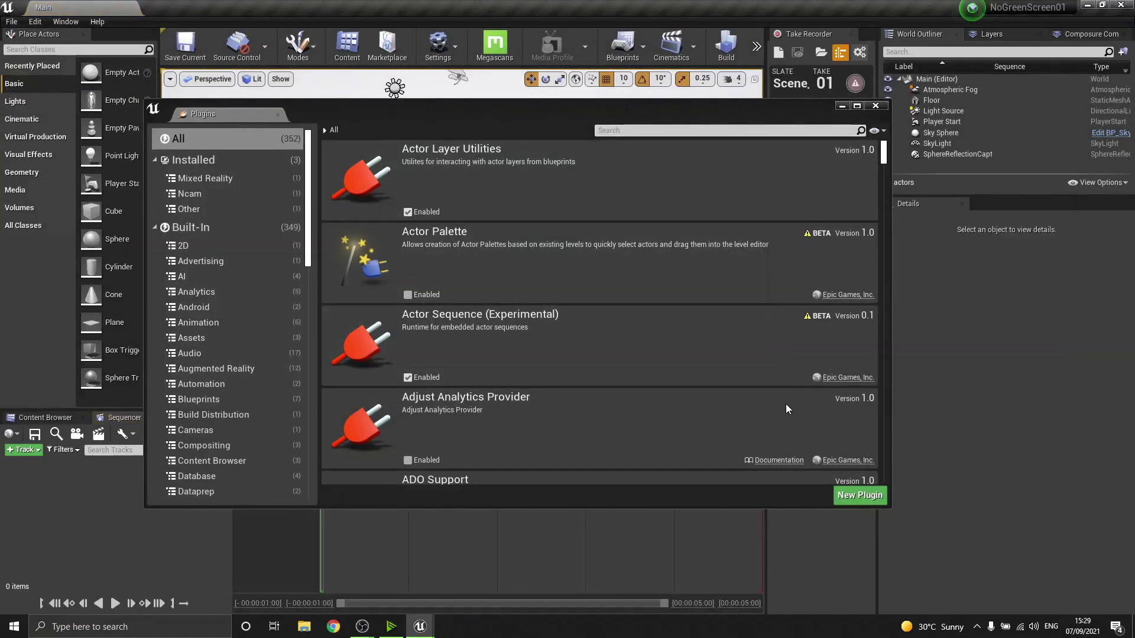
{"action": "left_click", "coordinate": [878, 109]}
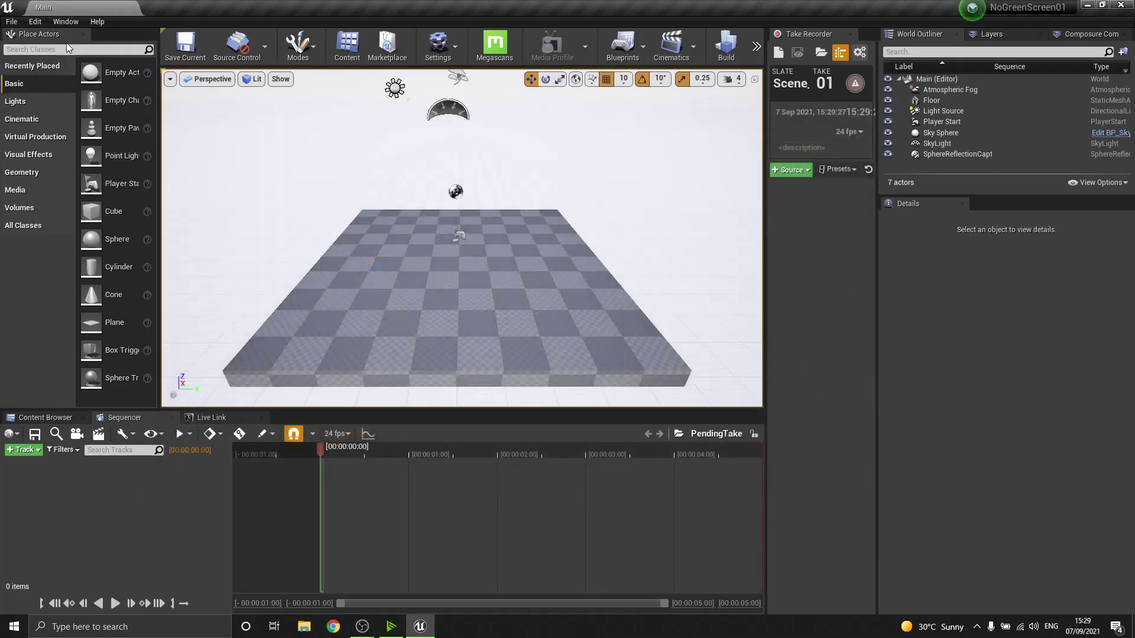
Search 'owl' in Place Actors and drop an OWL Spout Receiver into the viewport.
{"action": "left_click", "coordinate": [37, 418]}
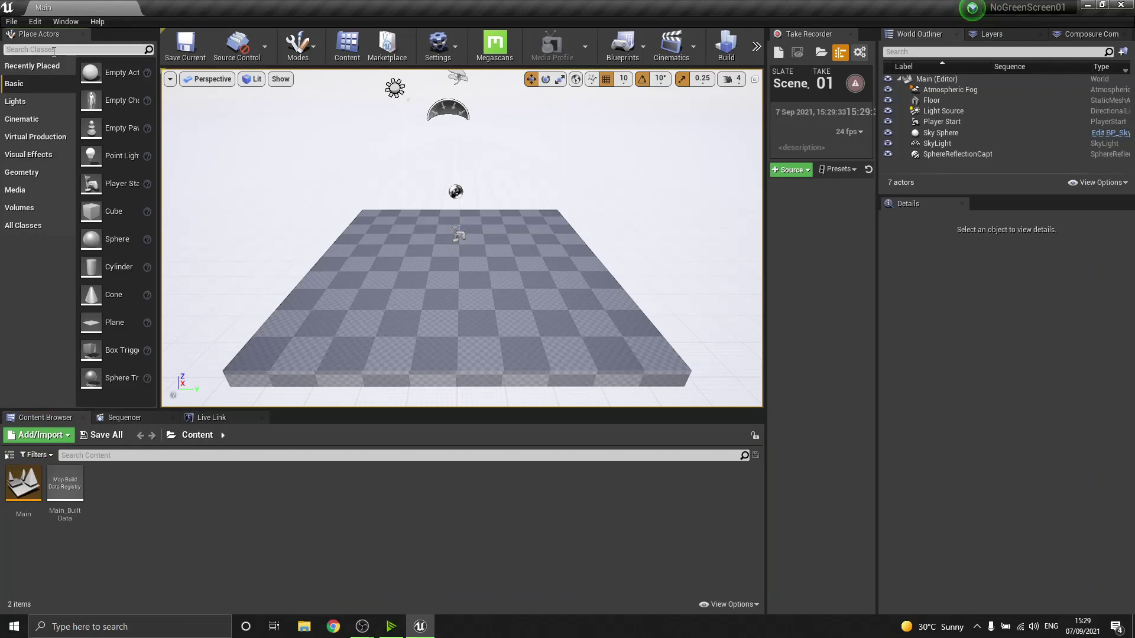
{"action": "type", "text": "ow"}
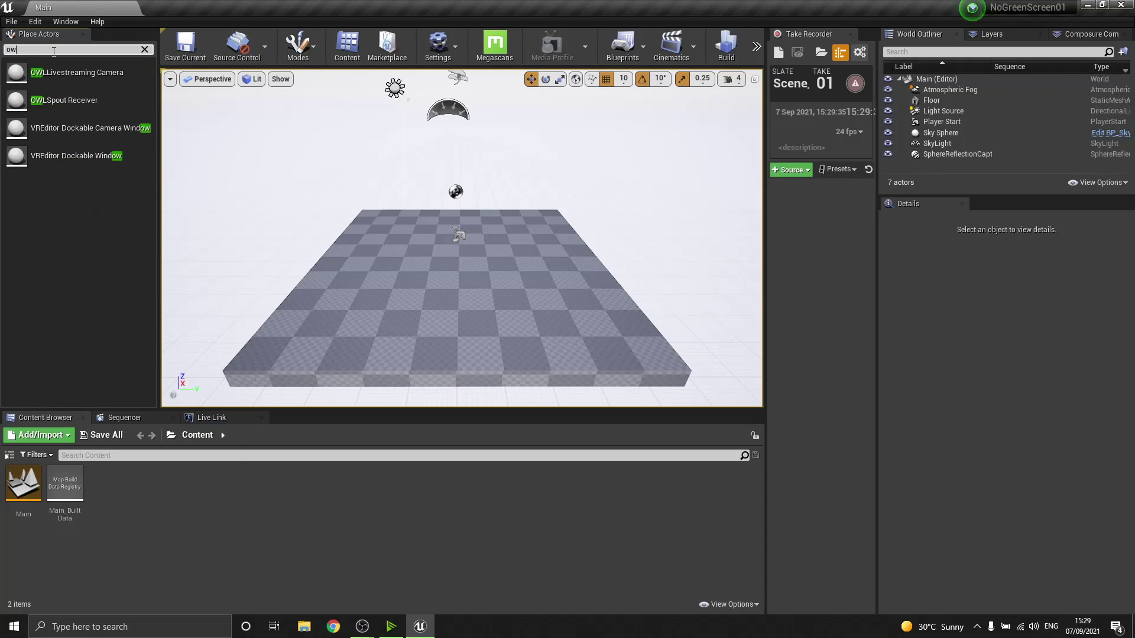
{"action": "type", "text": "l"}
{"action": "left_click_drag", "start_coordinate": [64, 100], "coordinate": [456, 264]}
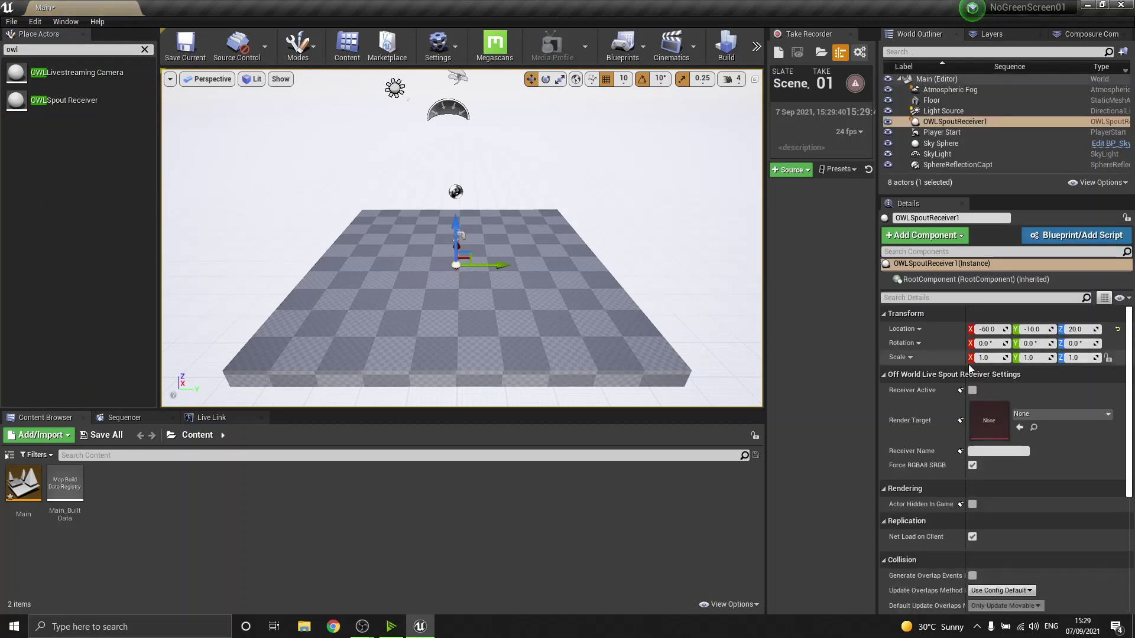
Set the receiver's location to 0, 0, 0 and tick Receiver Active.
{"action": "left_click", "coordinate": [991, 329]}
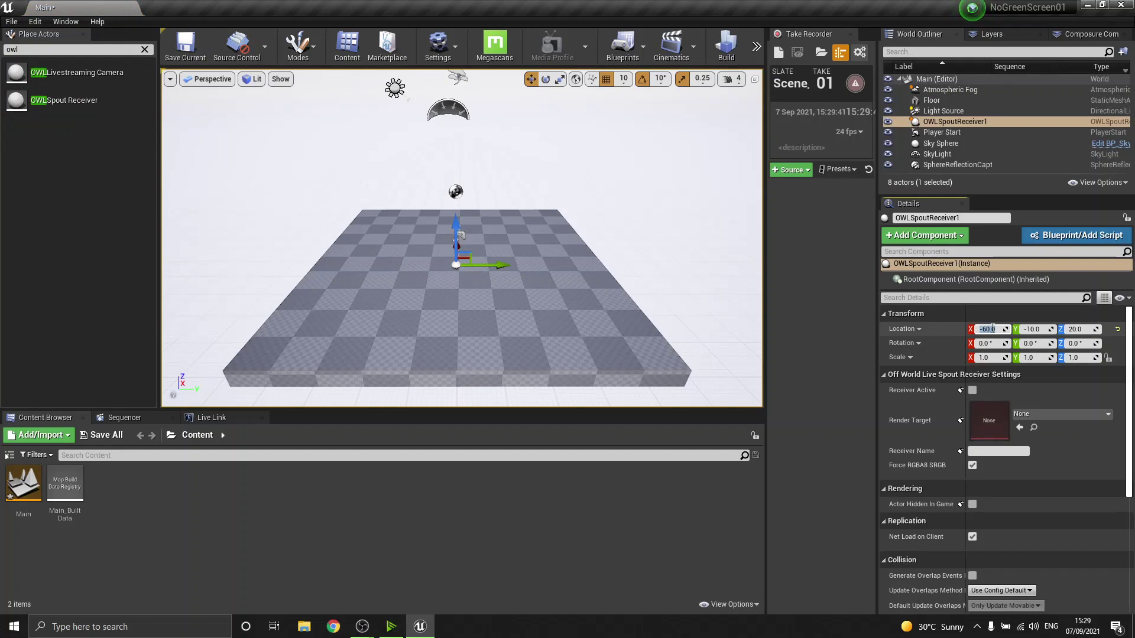
{"action": "type", "text": "0"}
{"action": "key", "text": "Tab"}
{"action": "type", "text": "0"}
{"action": "key", "text": "Tab"}
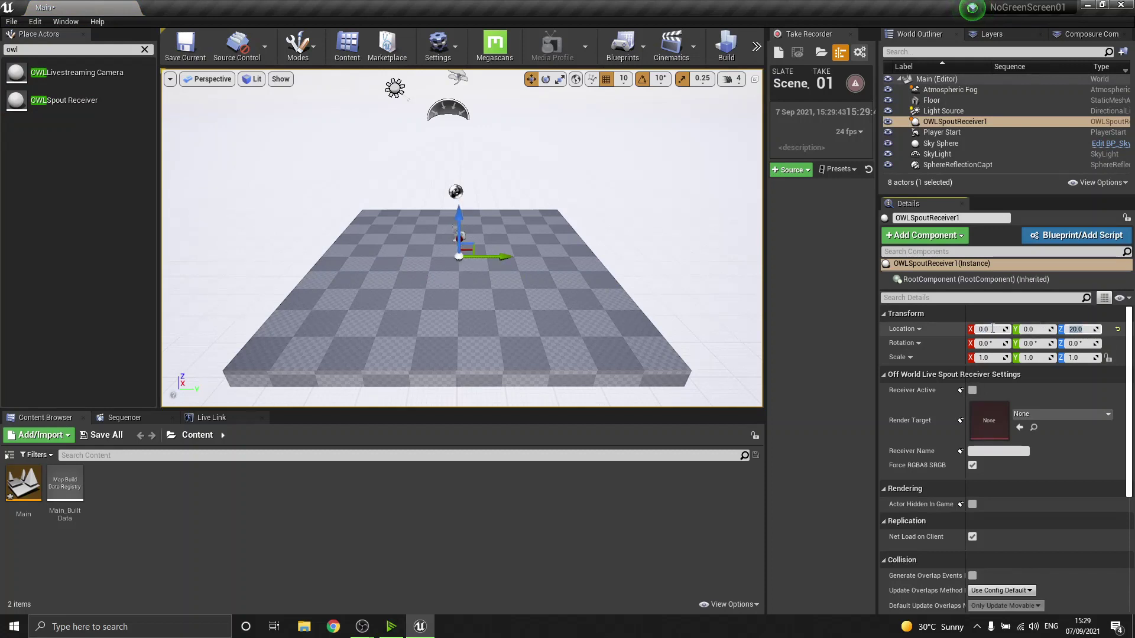
{"action": "key", "text": "Return"}
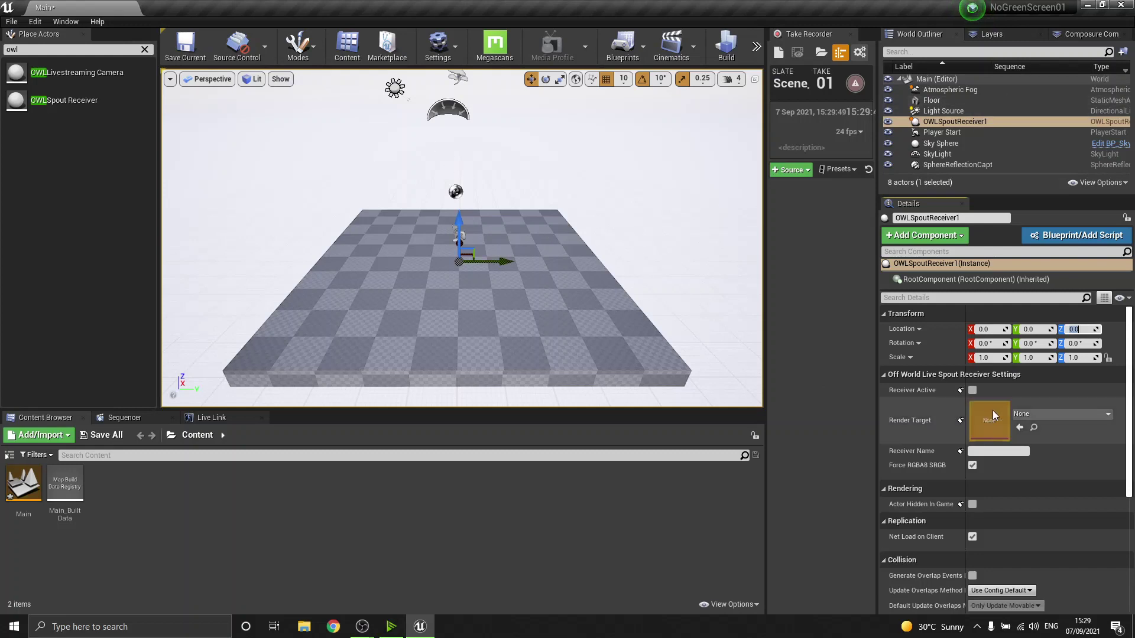
{"action": "left_click", "coordinate": [974, 391]}
{"action": "left_click", "coordinate": [991, 451]}
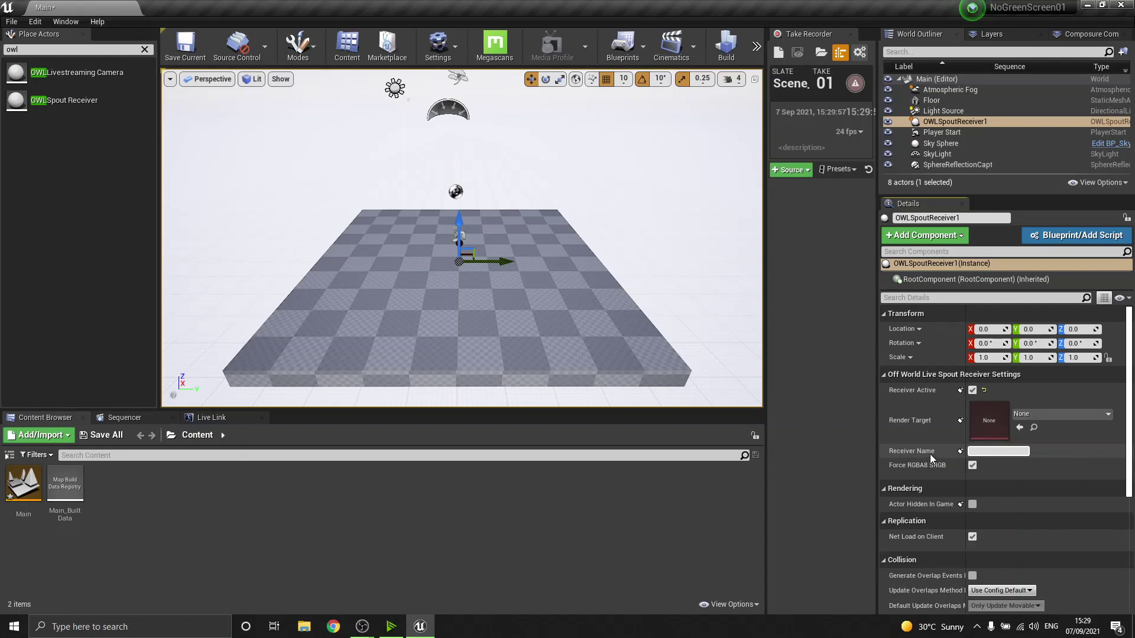
{"action": "left_click", "coordinate": [478, 585]}
Check that OBS's Spout output name is OBS_Spout, then close the dialog and minimize OBS.
{"action": "mouse_move", "coordinate": [362, 623]}
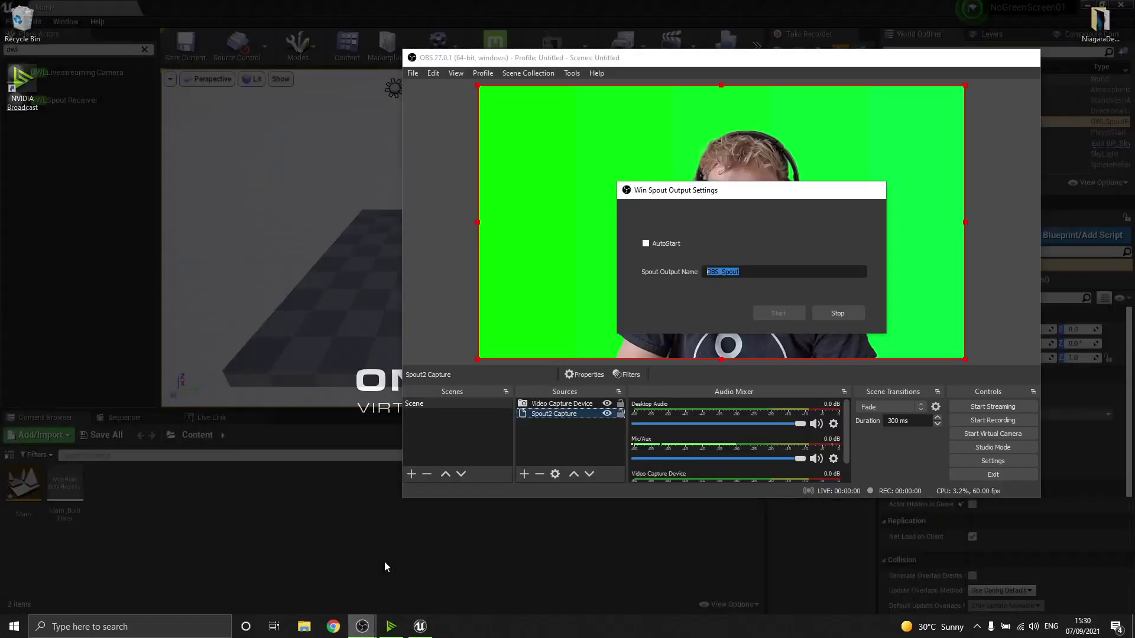
{"action": "left_click", "coordinate": [384, 561]}
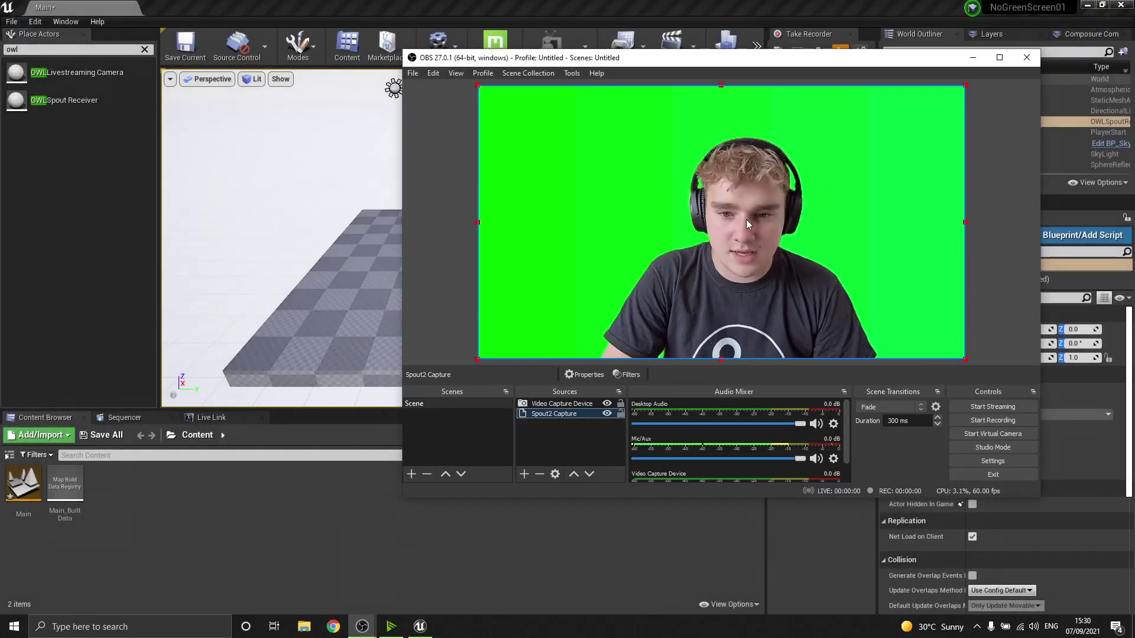
{"action": "left_click", "coordinate": [572, 73]}
{"action": "left_click", "coordinate": [612, 183]}
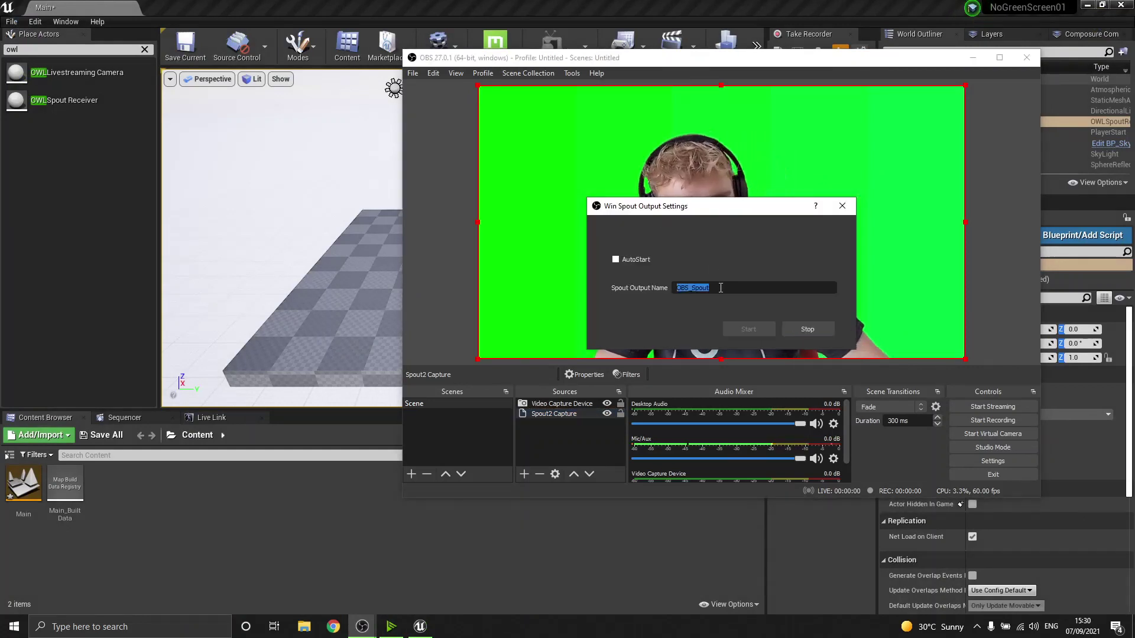
{"action": "left_click", "coordinate": [842, 206]}
{"action": "left_click", "coordinate": [972, 57]}
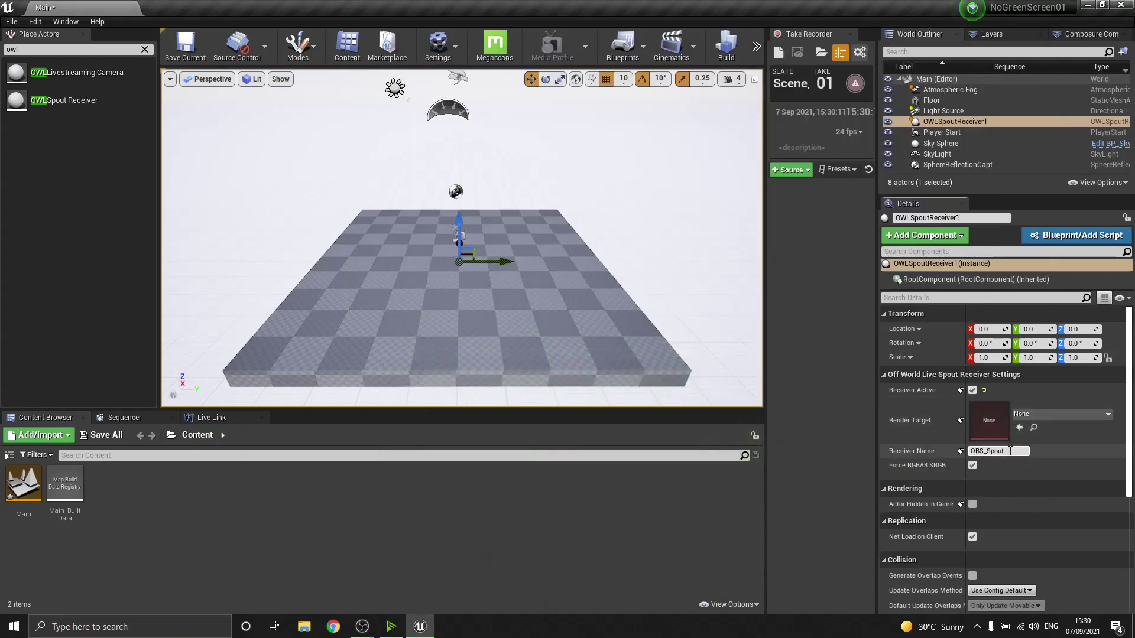
Assign Position1 as OWLSpoutReceiver1's render target and bring up the Composure compositing panel.
{"action": "left_click", "coordinate": [1057, 413]}
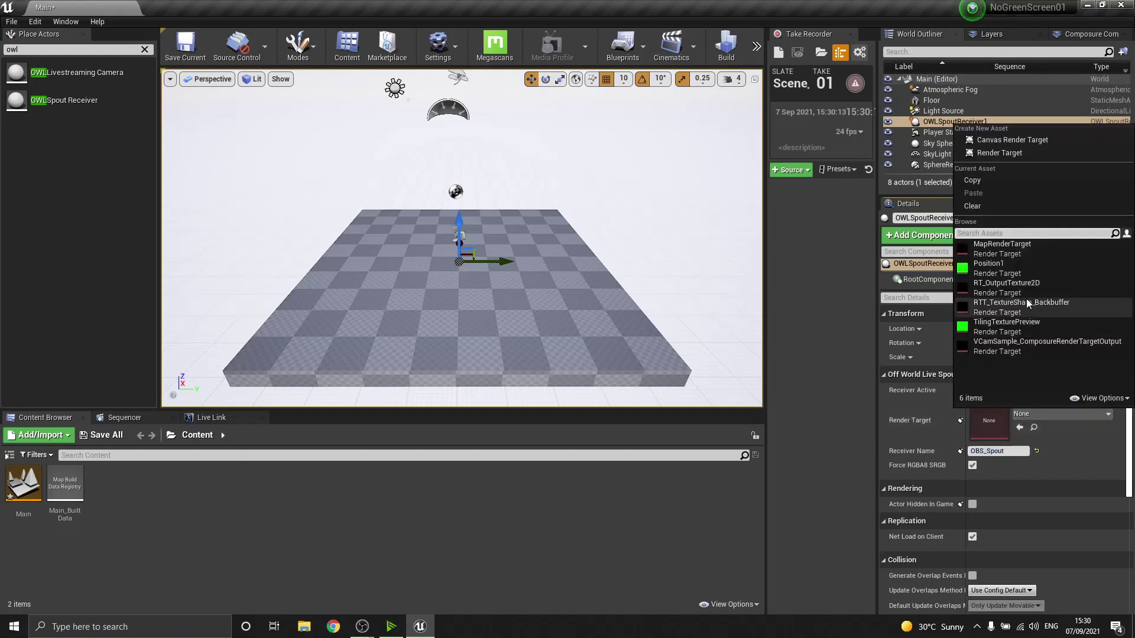
{"action": "left_click", "coordinate": [1019, 266]}
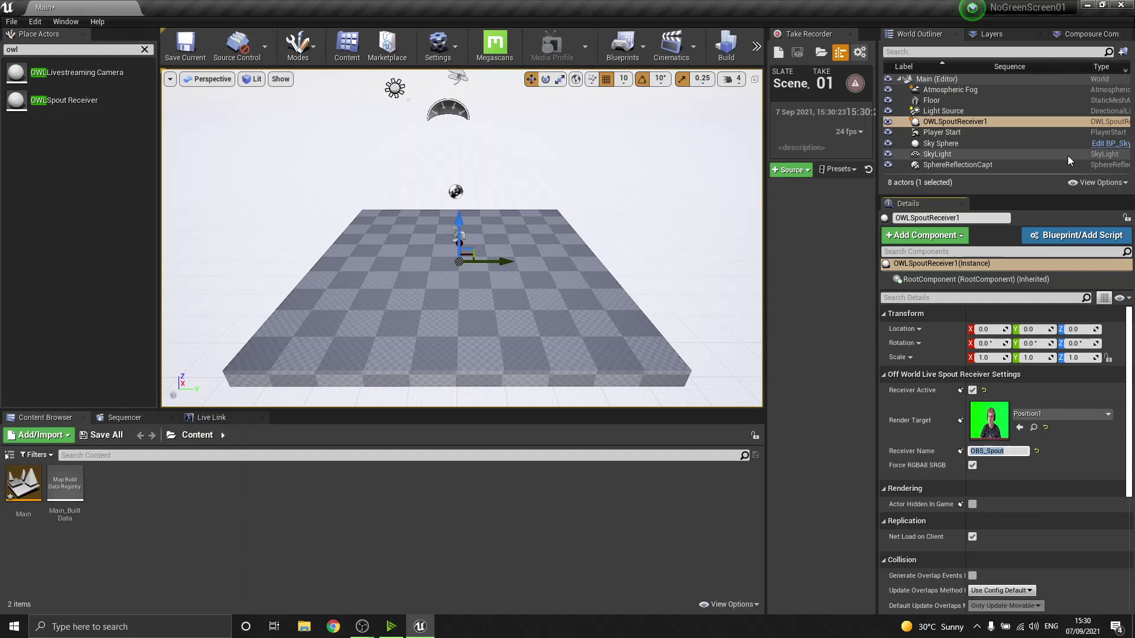
{"action": "left_click", "coordinate": [1061, 33]}
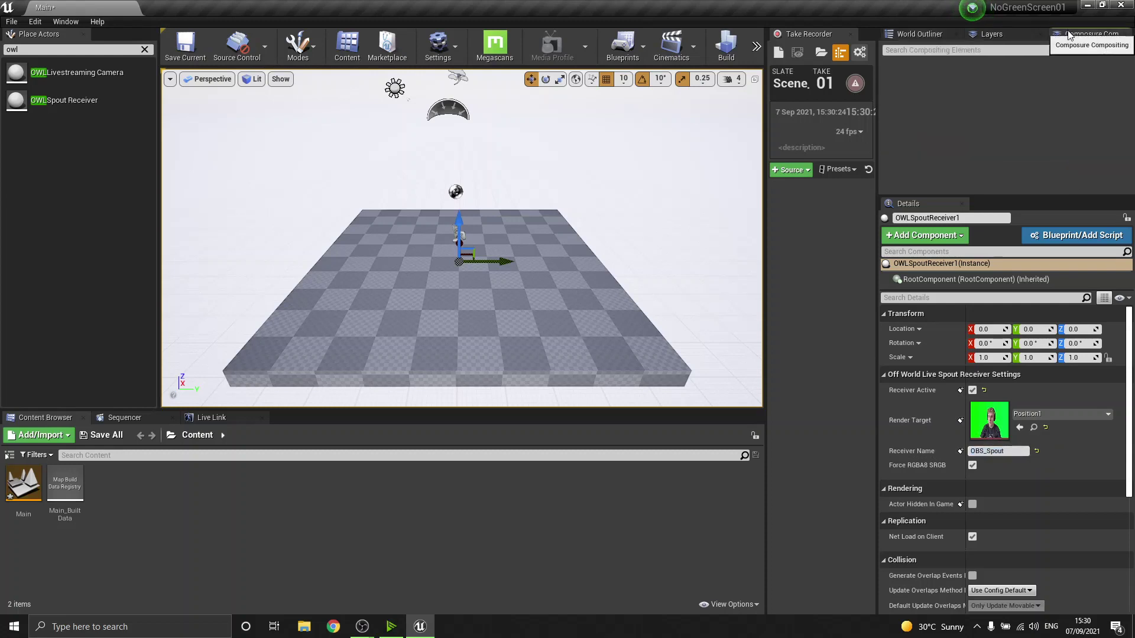
Create an Empty Comp Shot named Comp in the Composure panel.
{"action": "right_click", "coordinate": [923, 79]}
{"action": "left_click", "coordinate": [933, 93]}
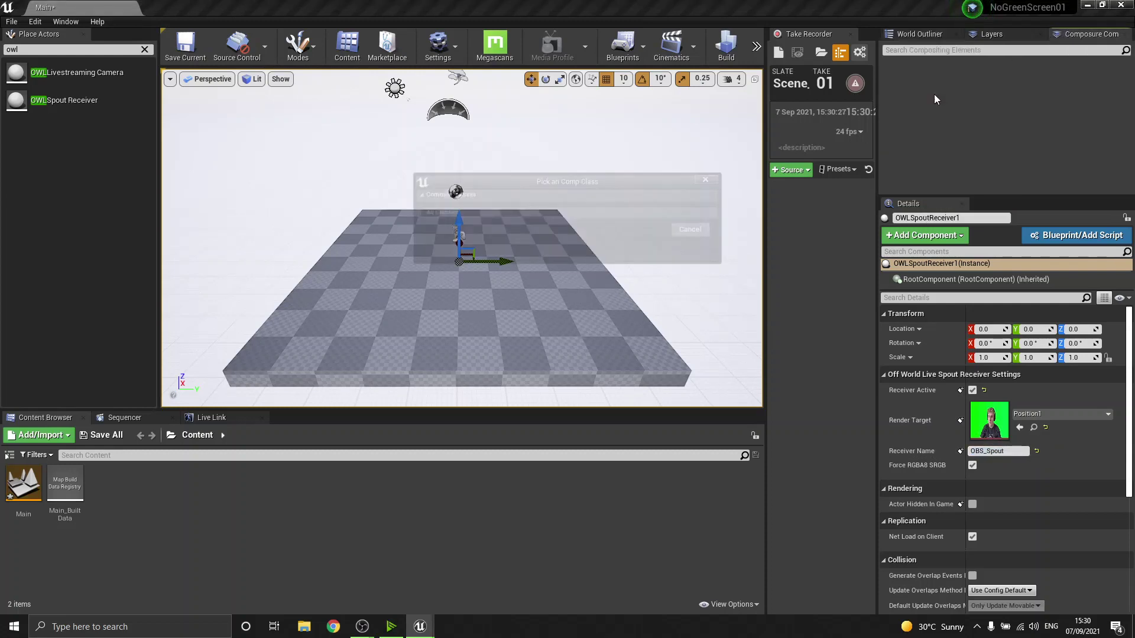
{"action": "left_click", "coordinate": [485, 214]}
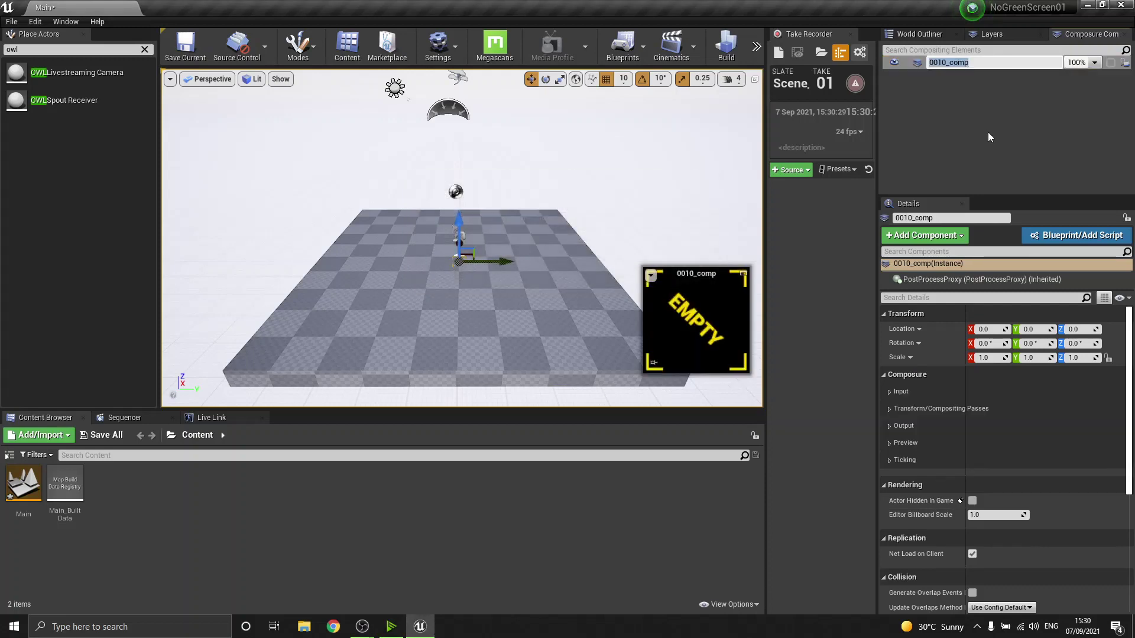
{"action": "type", "text": "Comp"}
{"action": "key", "text": "Return"}
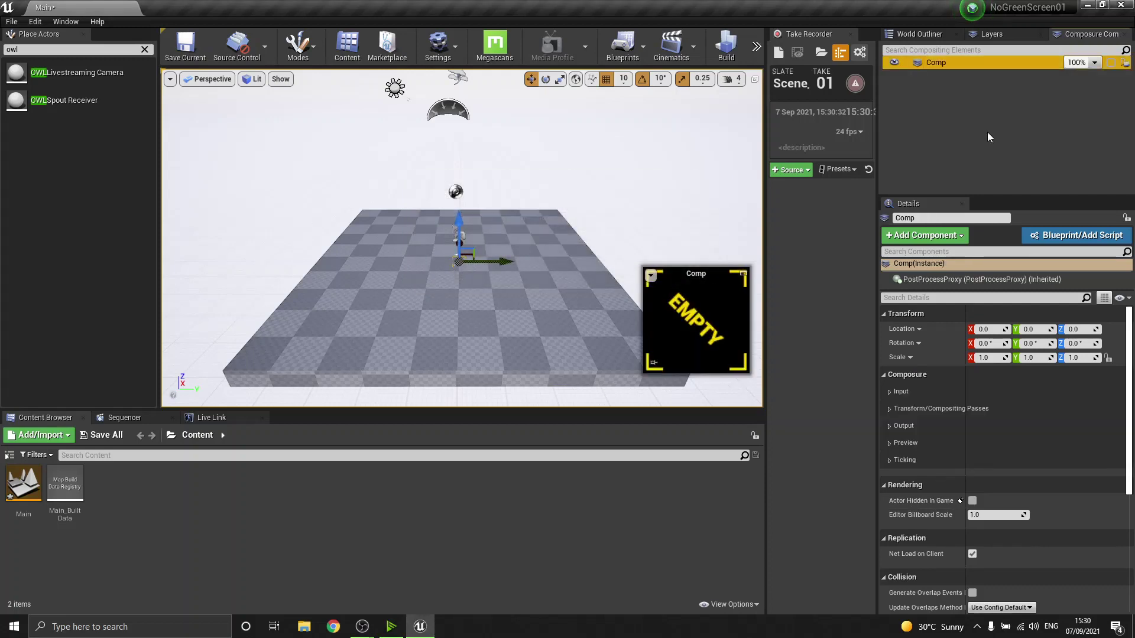
Add a Media Plate layer under Comp and rename it Film.
{"action": "right_click", "coordinate": [937, 63]}
{"action": "left_click", "coordinate": [964, 106]}
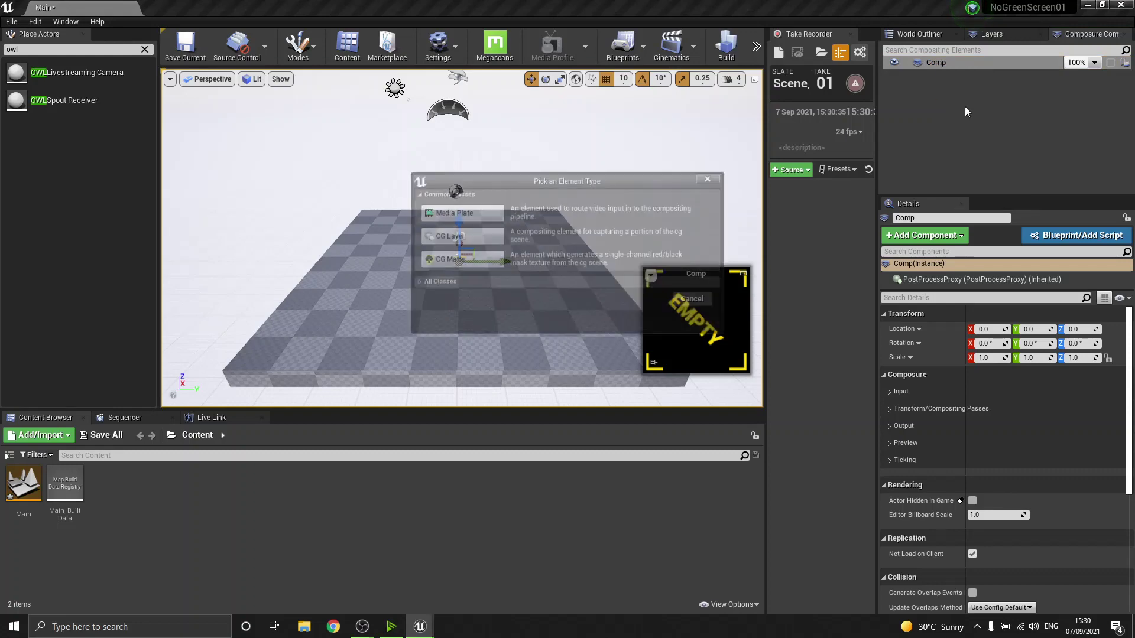
{"action": "left_click", "coordinate": [461, 213]}
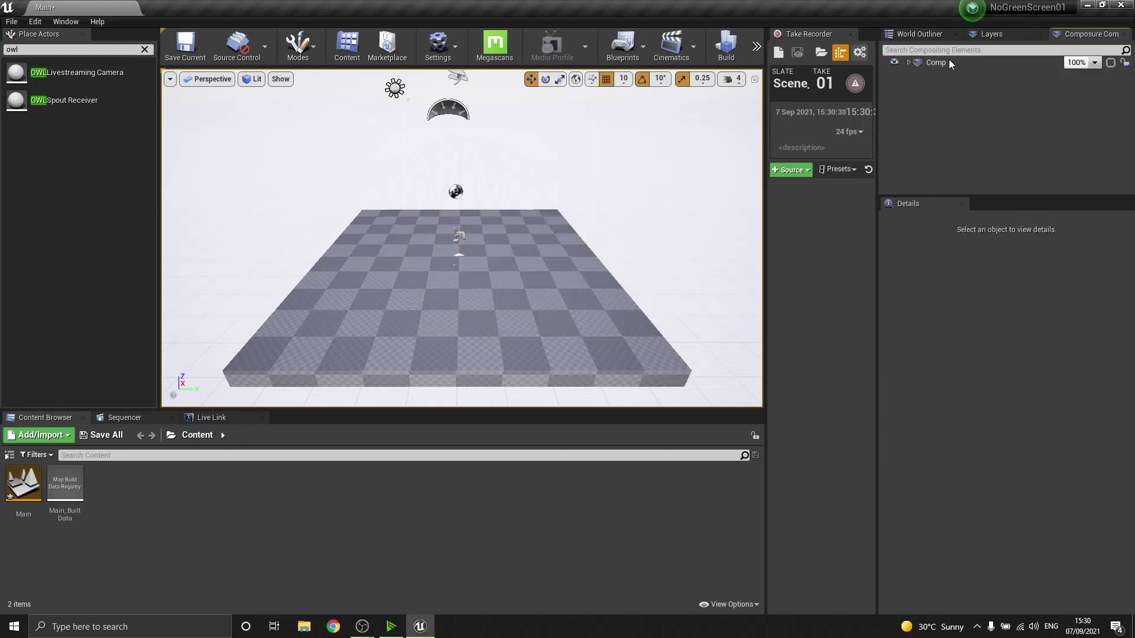
{"action": "left_click", "coordinate": [917, 75]}
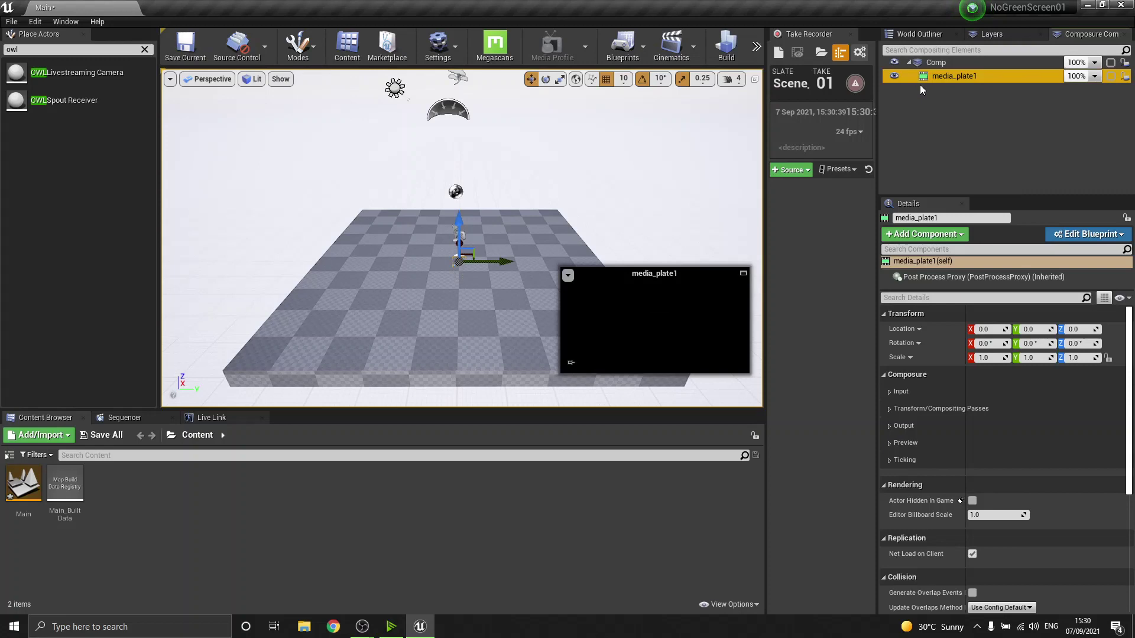
{"action": "type", "text": "Film"}
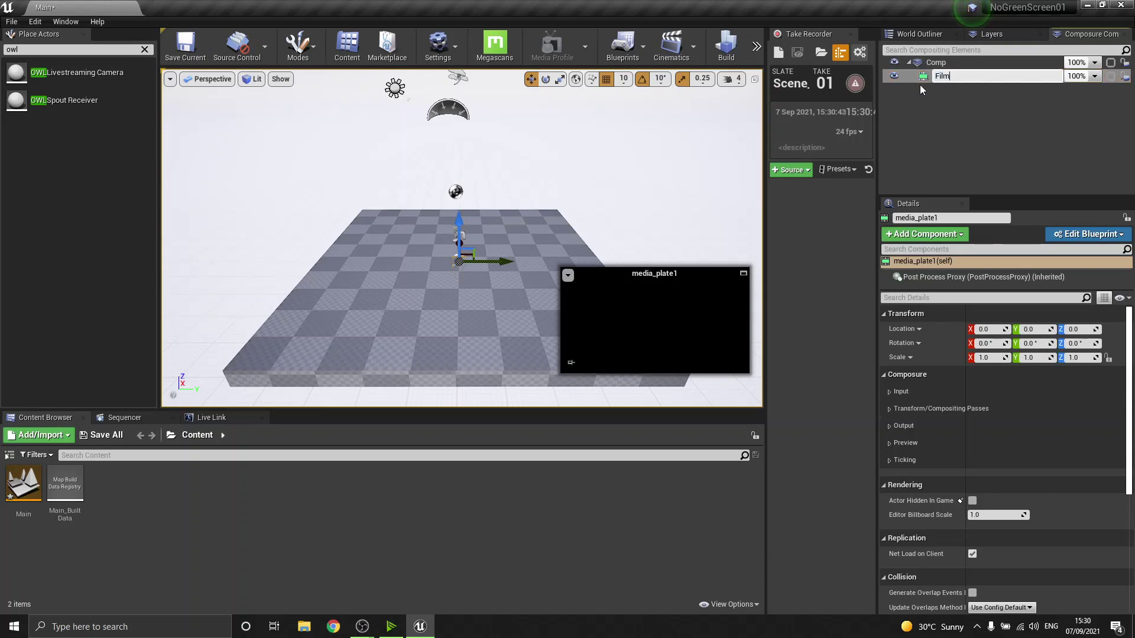
{"action": "key", "text": "Return"}
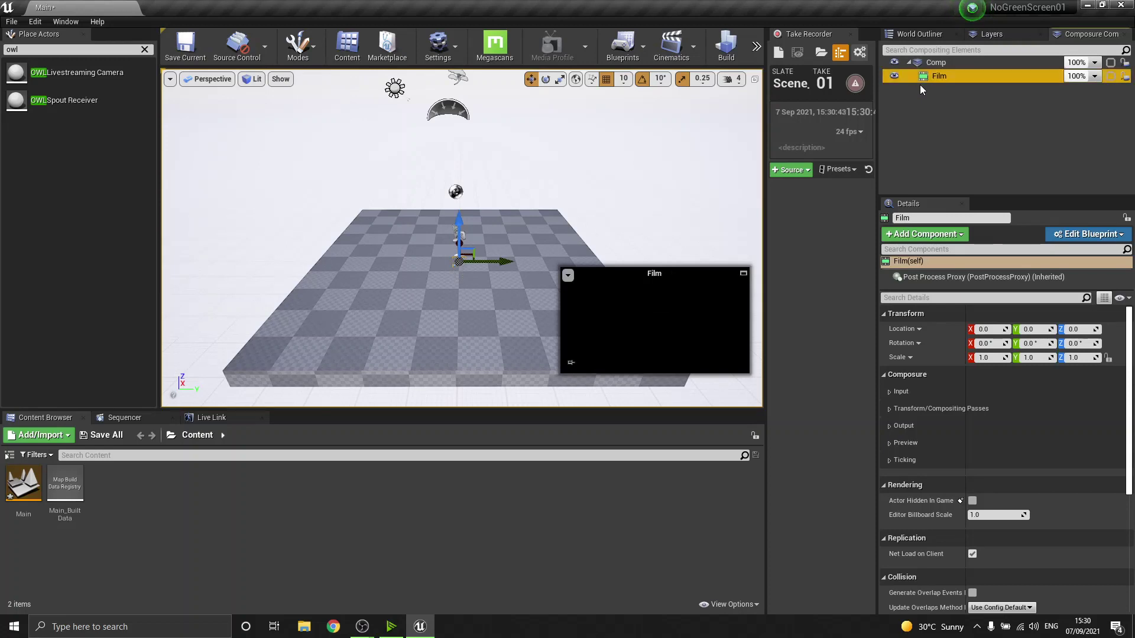
Switch the Film element's MediaSource input type to Texture Input.
{"action": "left_click", "coordinate": [889, 393]}
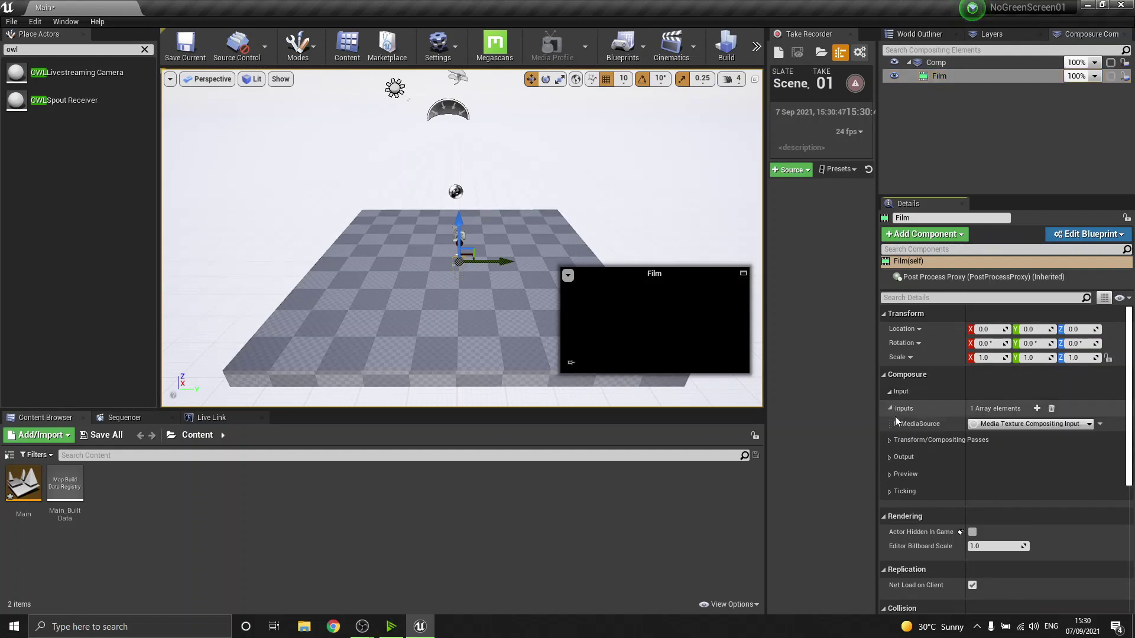
{"action": "left_click", "coordinate": [889, 408]}
{"action": "left_click", "coordinate": [896, 424]}
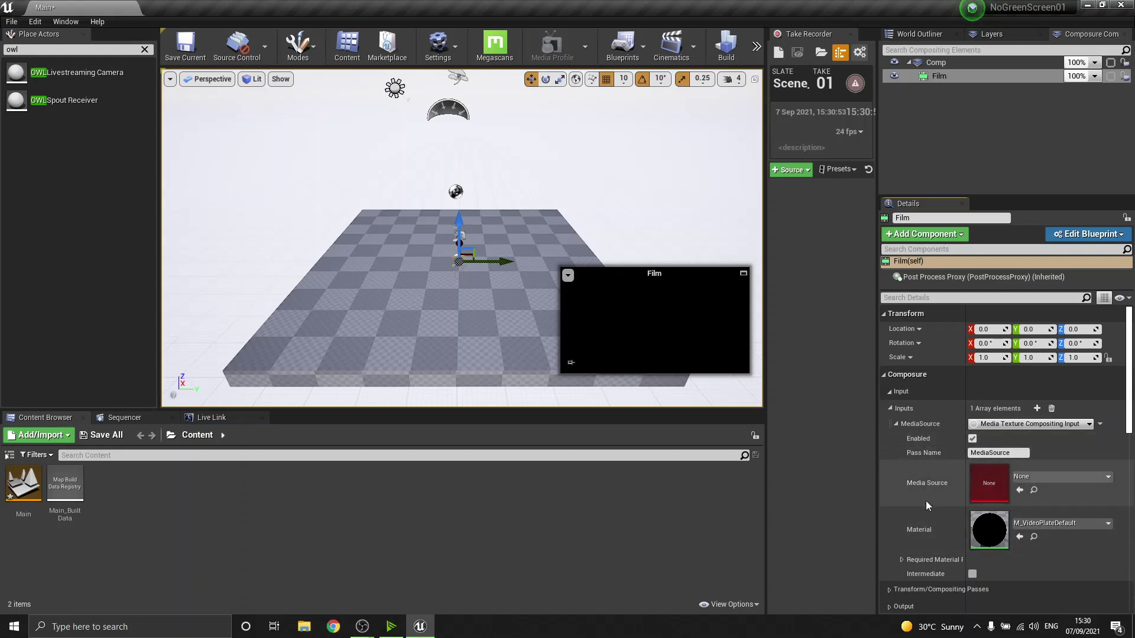
{"action": "left_click", "coordinate": [999, 425]}
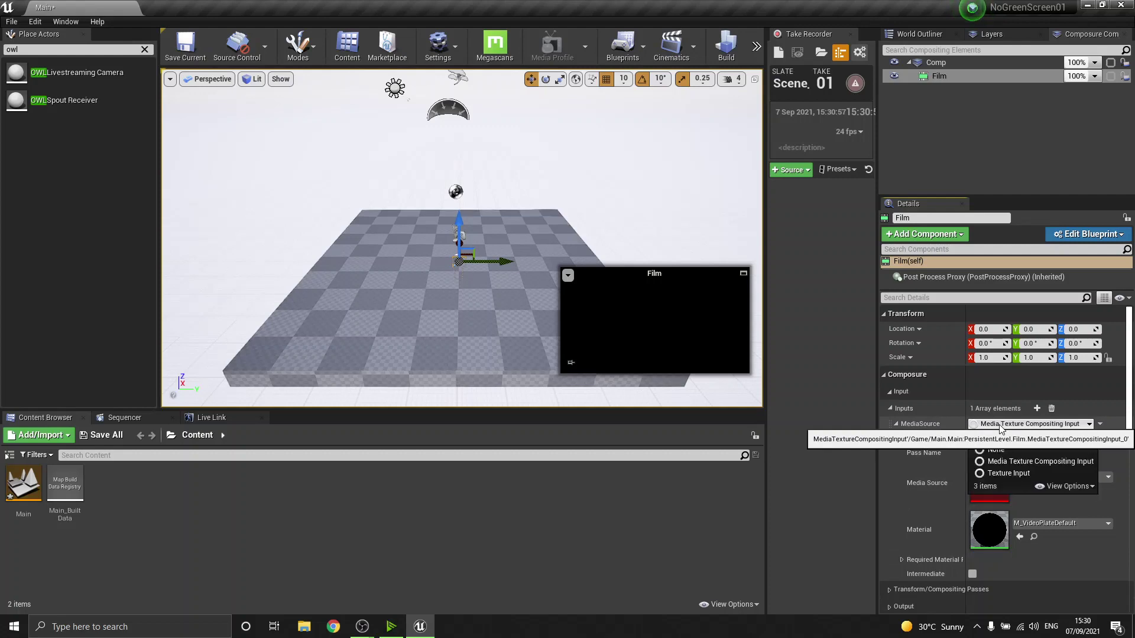
{"action": "left_click", "coordinate": [1007, 472]}
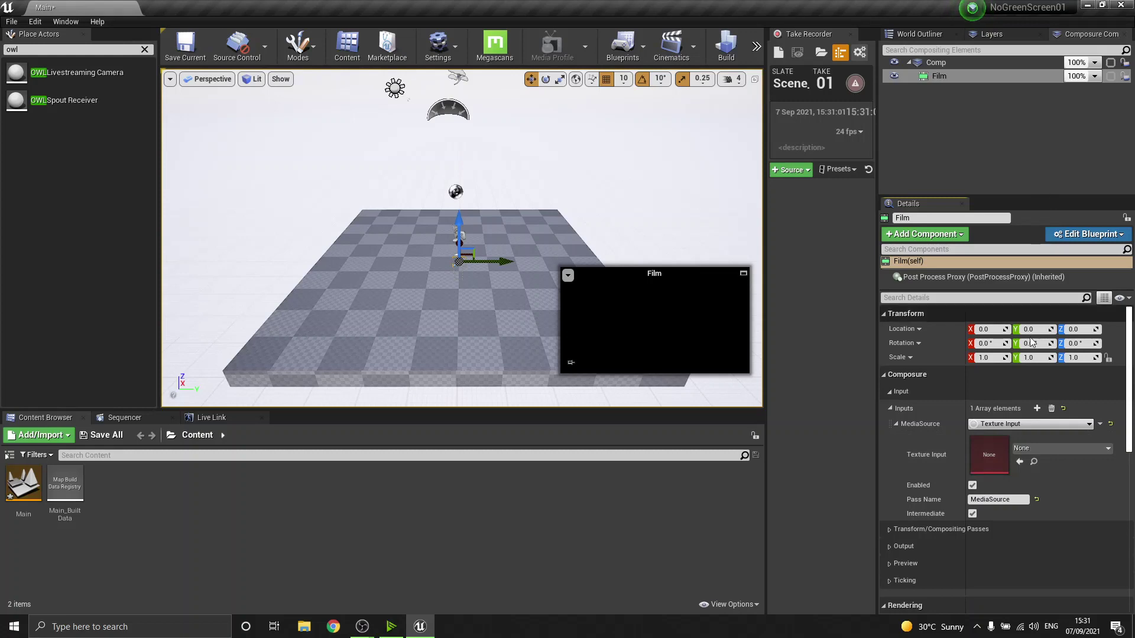
Assign the Position1 render target as the Film's texture input.
{"action": "left_click", "coordinate": [919, 34]}
{"action": "left_click", "coordinate": [948, 143]}
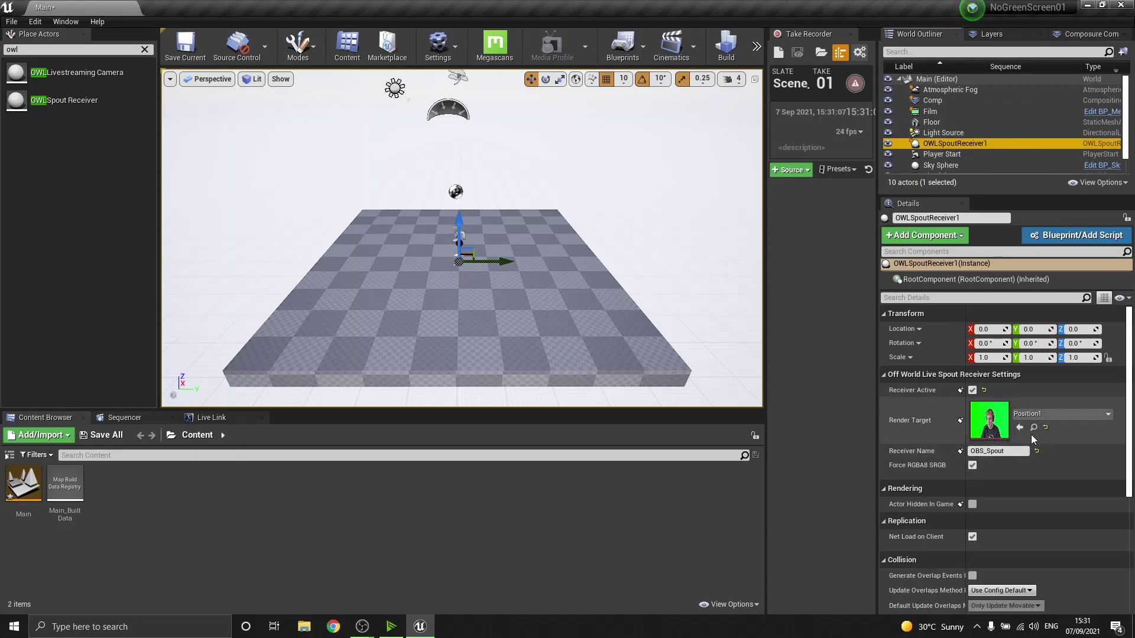
{"action": "left_click", "coordinate": [1088, 34]}
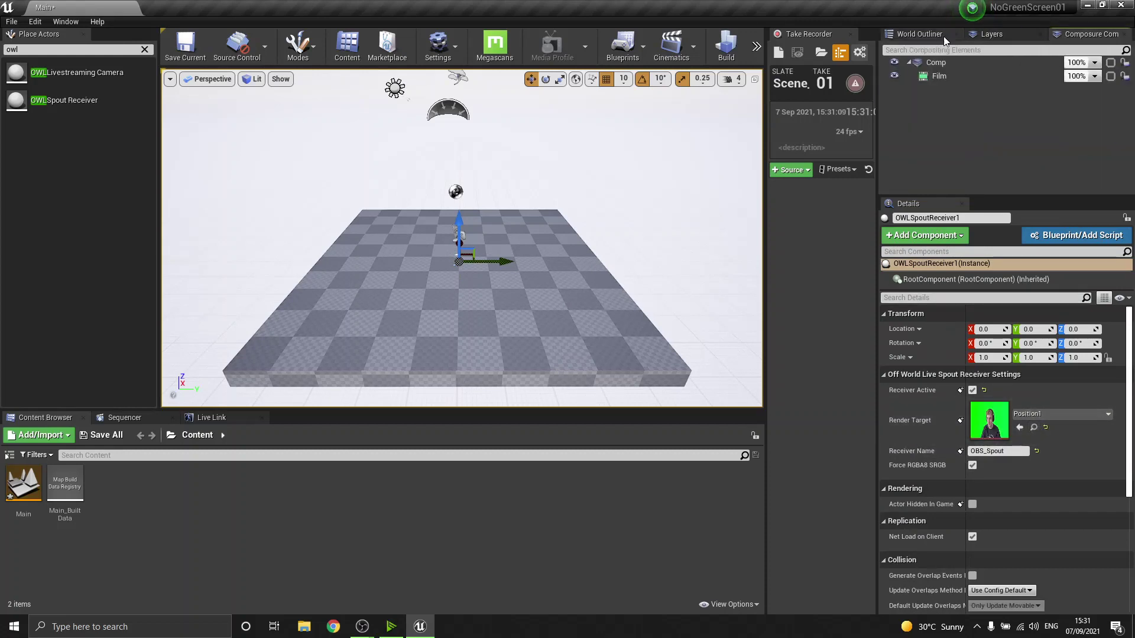
{"action": "left_click", "coordinate": [946, 76]}
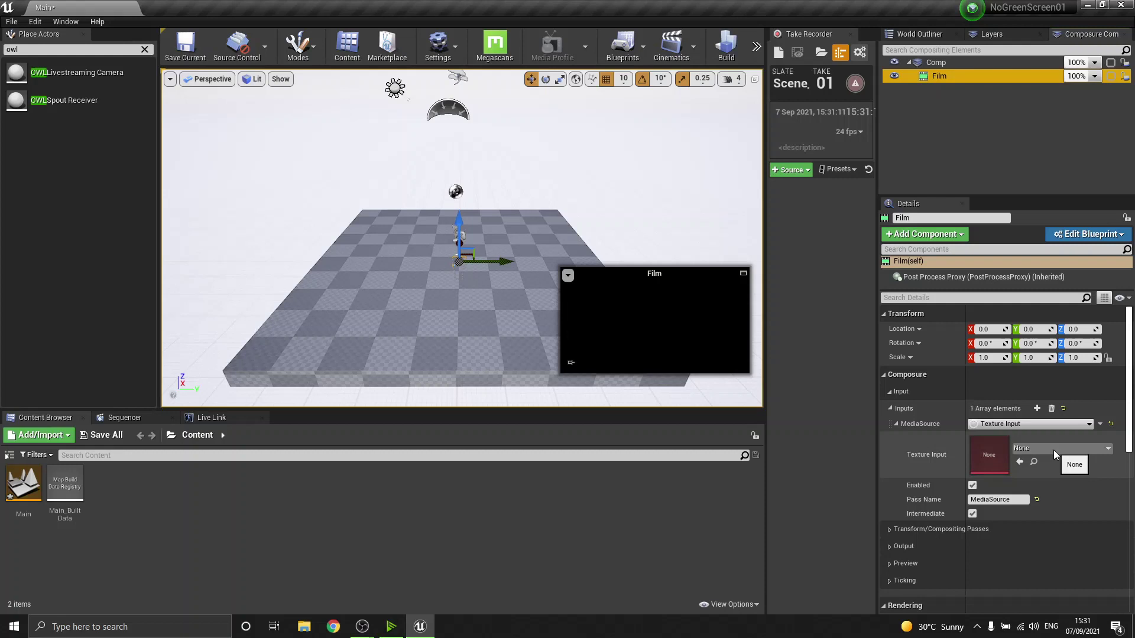
{"action": "left_click", "coordinate": [1053, 449]}
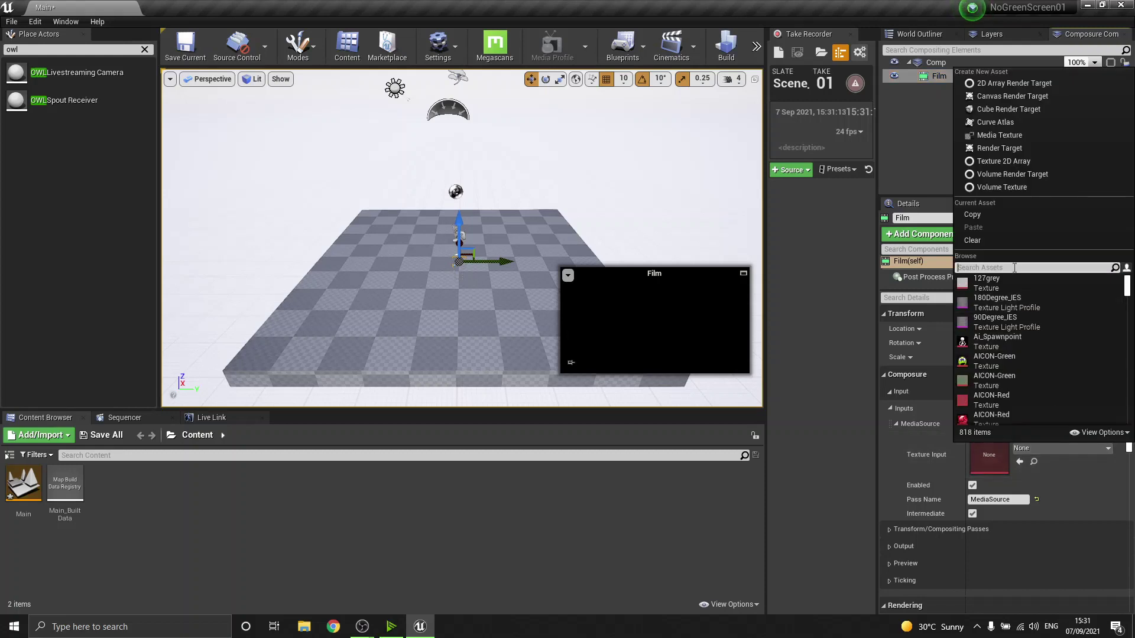
{"action": "type", "text": "pos"}
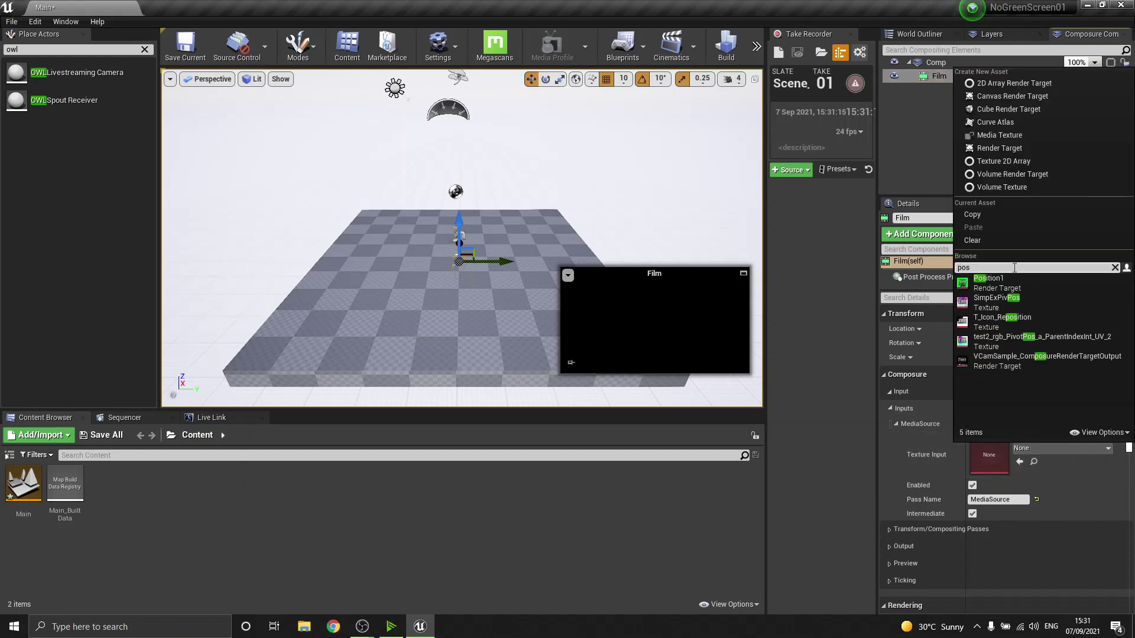
{"action": "key", "text": "Return"}
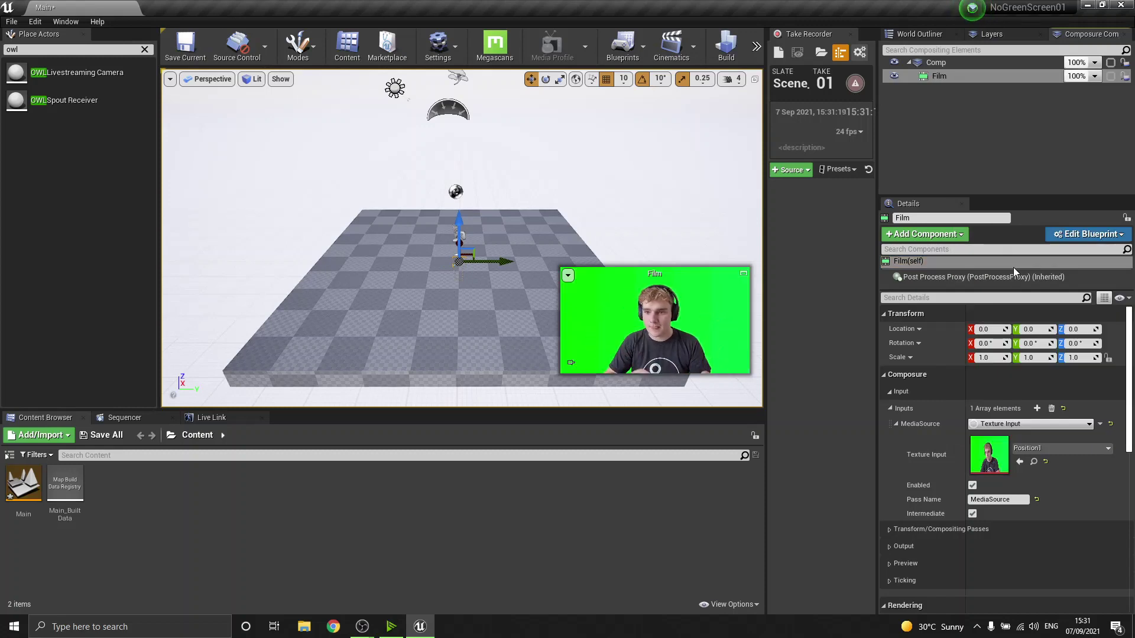
Add a bright green key colour to the Film's Chroma Keying pass to match the backdrop.
{"action": "left_click", "coordinate": [1013, 267]}
{"action": "scroll", "coordinate": [940, 479], "scroll_direction": "down", "scroll_amount": 3}
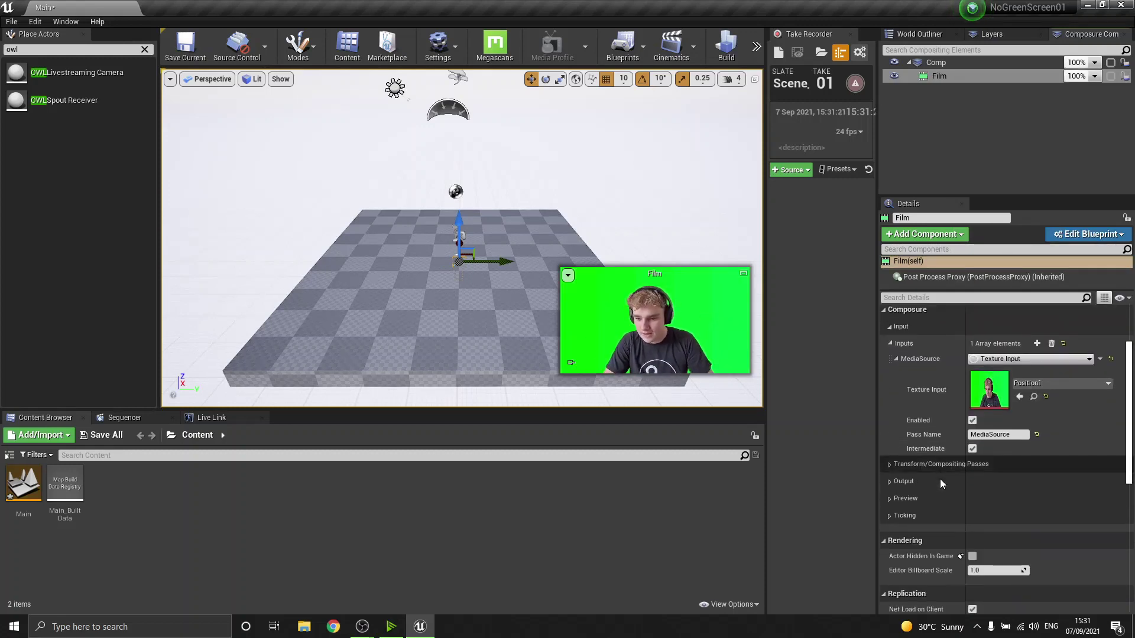
{"action": "left_click", "coordinate": [890, 457]}
{"action": "scroll", "coordinate": [913, 448], "scroll_direction": "down", "scroll_amount": 4}
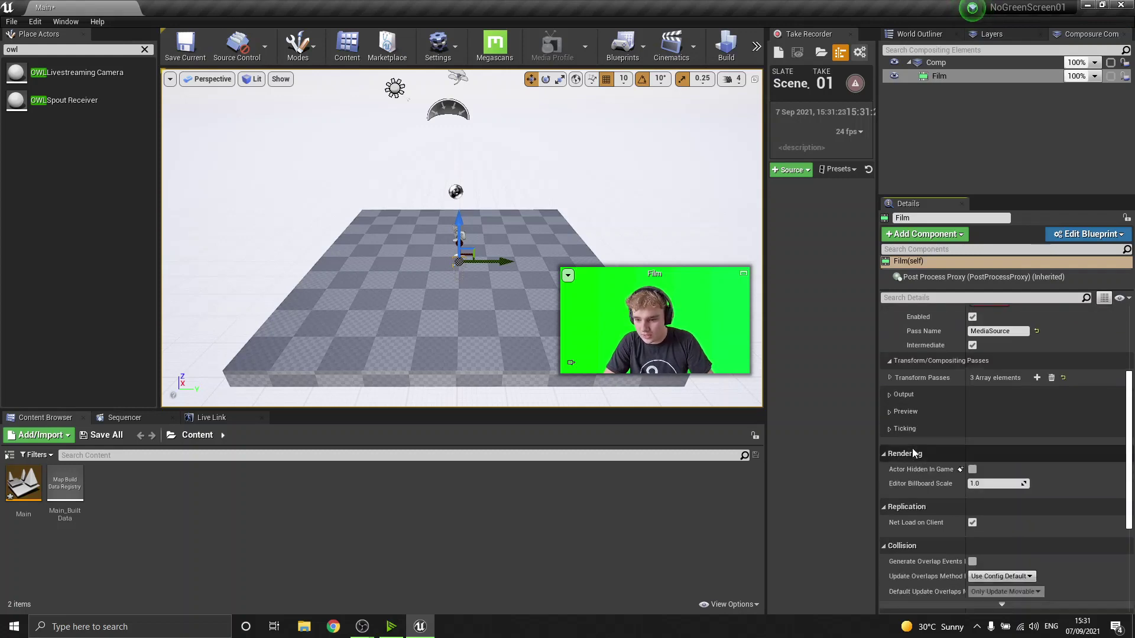
{"action": "left_click", "coordinate": [890, 378]}
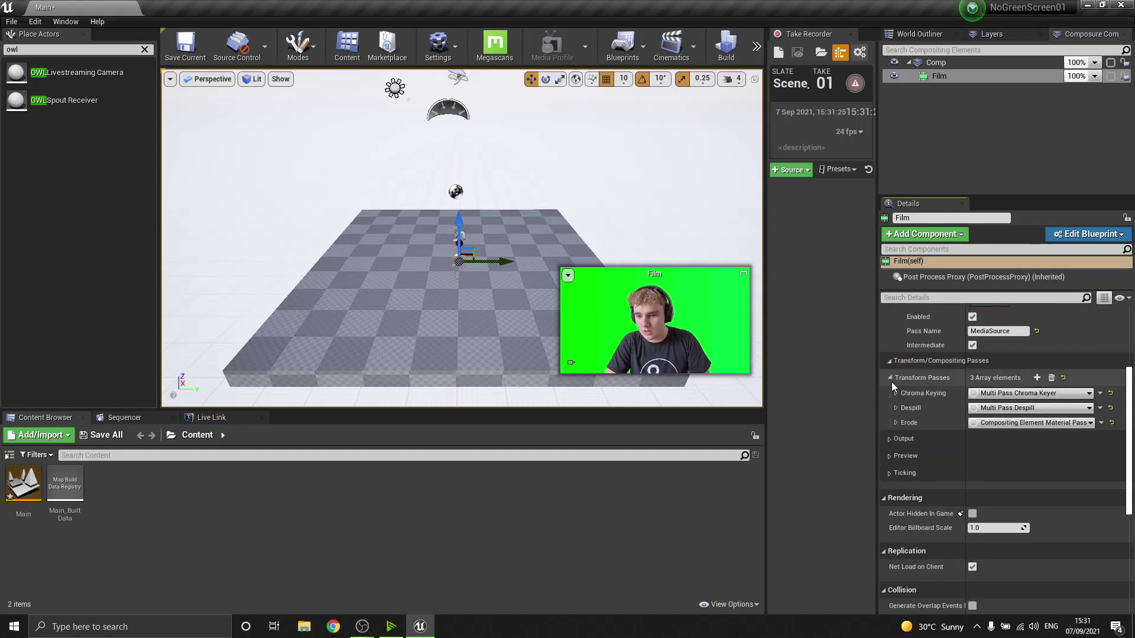
{"action": "left_click", "coordinate": [895, 393]}
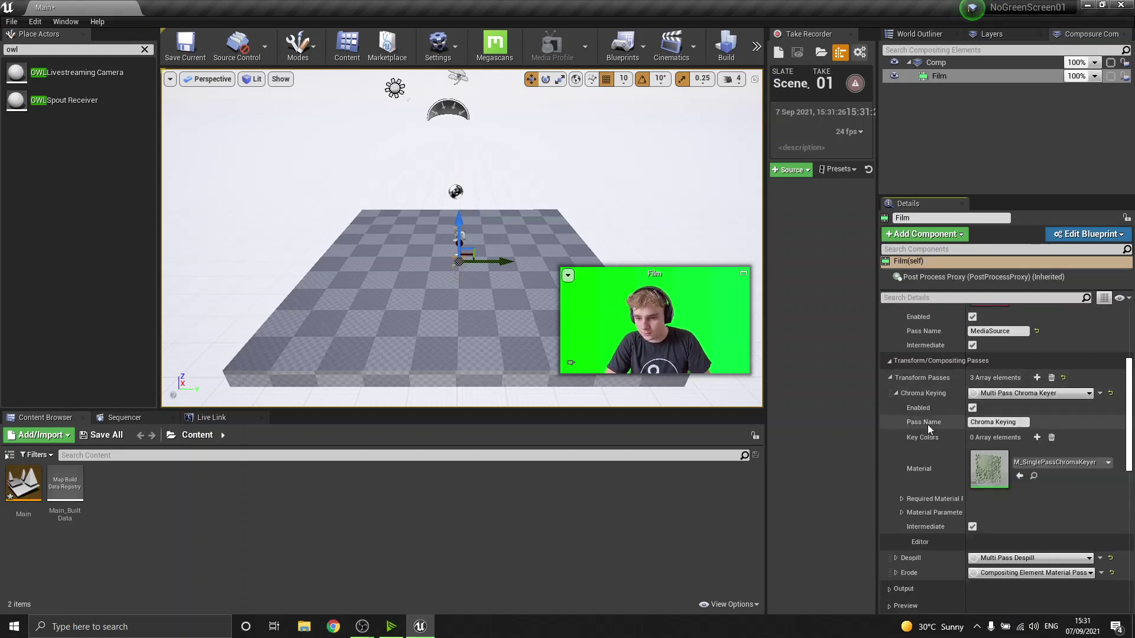
{"action": "left_click", "coordinate": [1035, 439]}
{"action": "left_click", "coordinate": [1040, 453]}
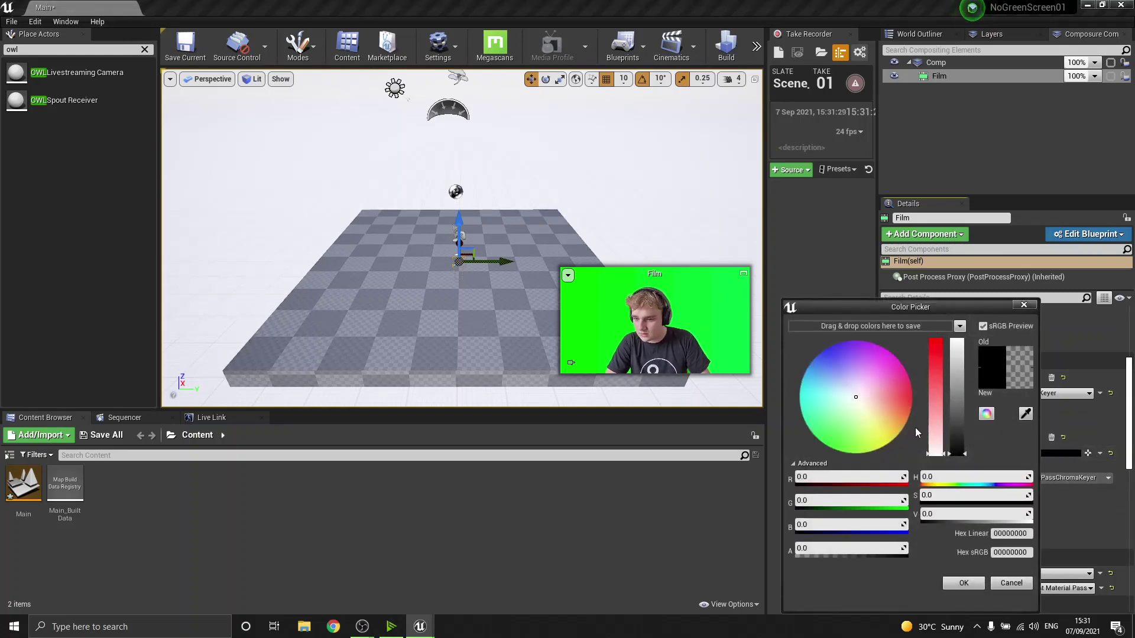
{"action": "left_click", "coordinate": [826, 445]}
{"action": "left_click_drag", "start_coordinate": [956, 413], "coordinate": [957, 332]}
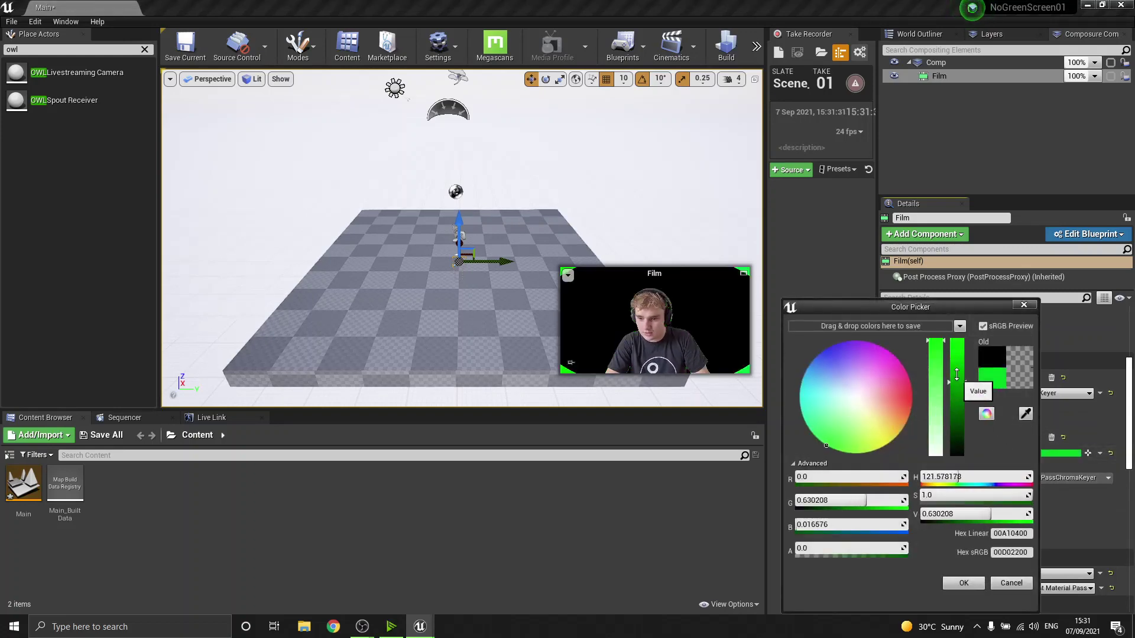
{"action": "left_click_drag", "start_coordinate": [834, 437], "coordinate": [830, 452]}
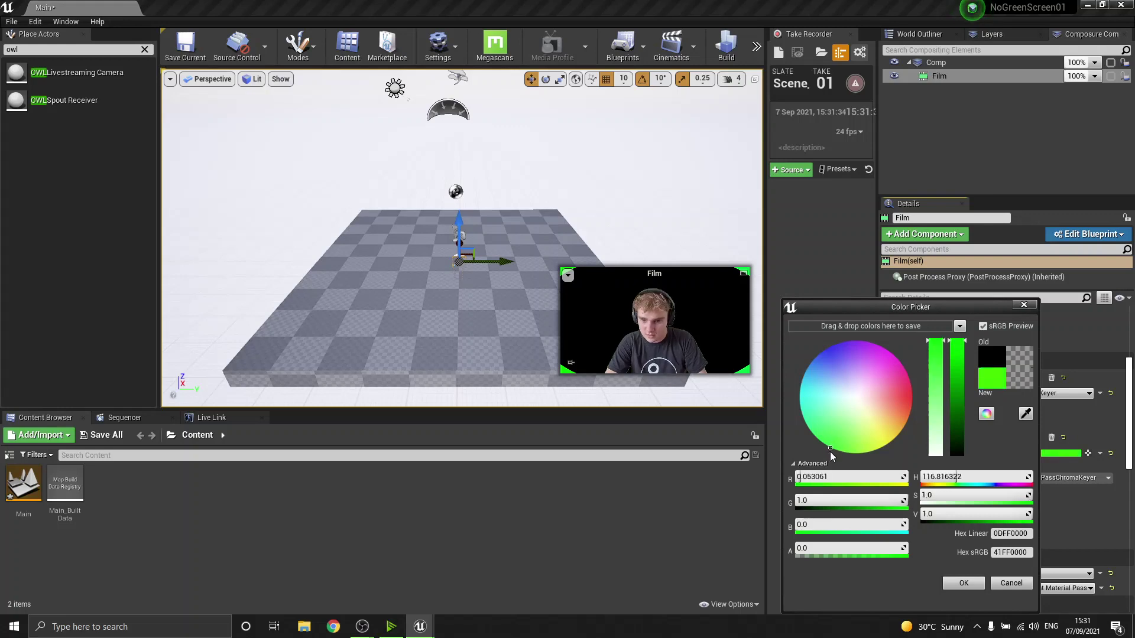
{"action": "left_click", "coordinate": [963, 583]}
Add a matching bright green key colour to the Despill pass.
{"action": "scroll", "coordinate": [974, 488], "scroll_direction": "down", "scroll_amount": 3}
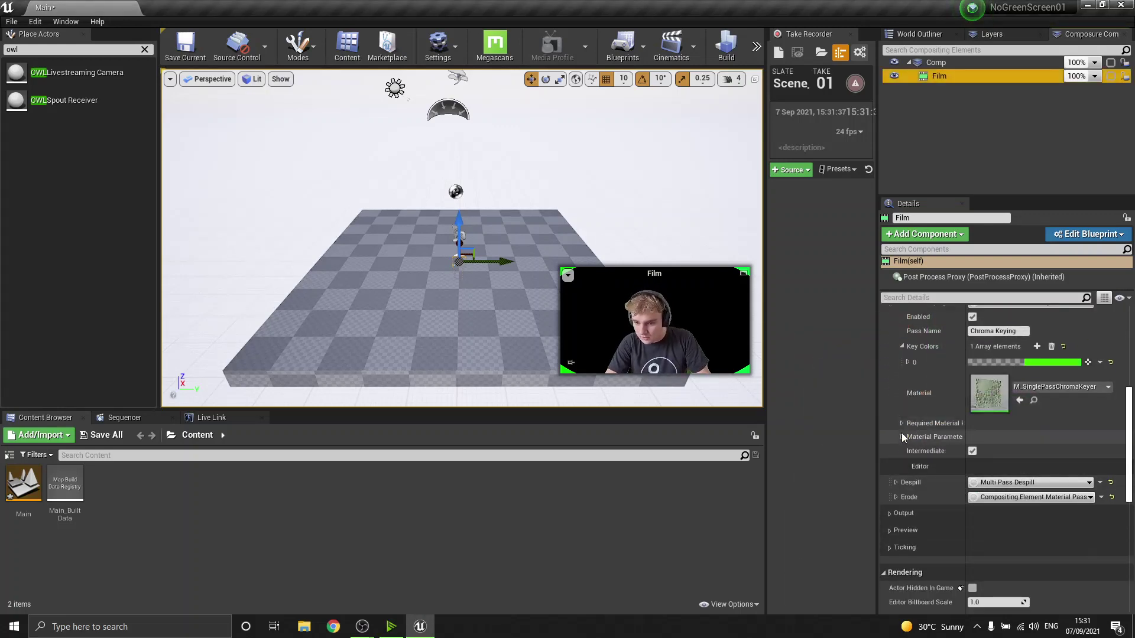
{"action": "left_click", "coordinate": [902, 437]}
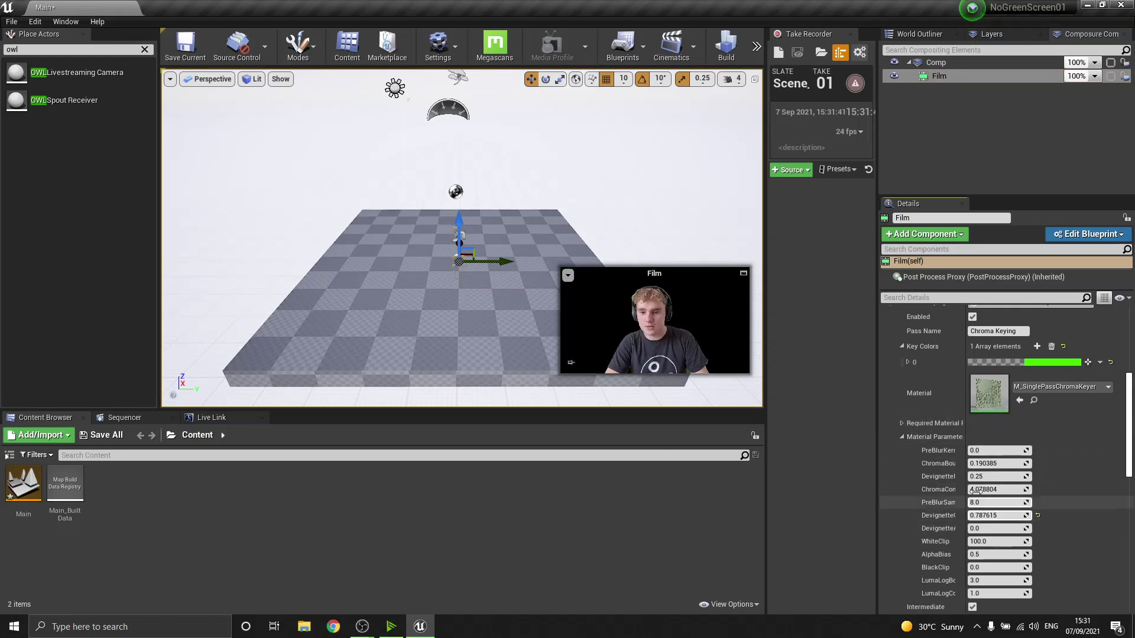
{"action": "left_click", "coordinate": [901, 437]}
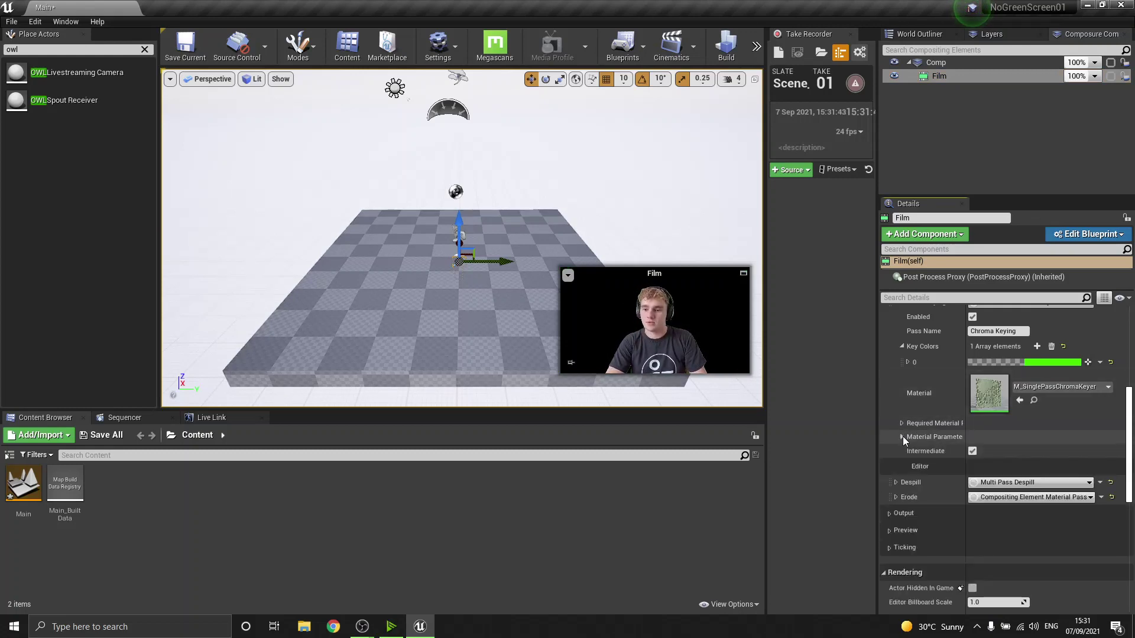
{"action": "left_click", "coordinate": [896, 482]}
{"action": "left_click", "coordinate": [1036, 526]}
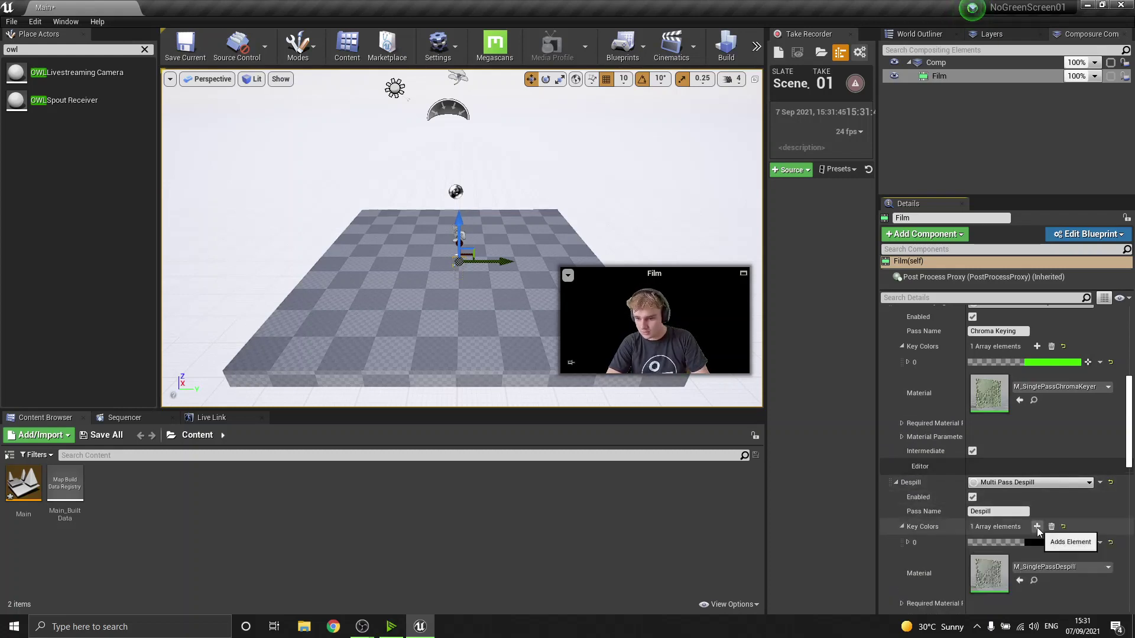
{"action": "left_click", "coordinate": [1030, 540]}
{"action": "left_click_drag", "start_coordinate": [873, 445], "coordinate": [821, 452]}
{"action": "left_click_drag", "start_coordinate": [951, 354], "coordinate": [947, 338]}
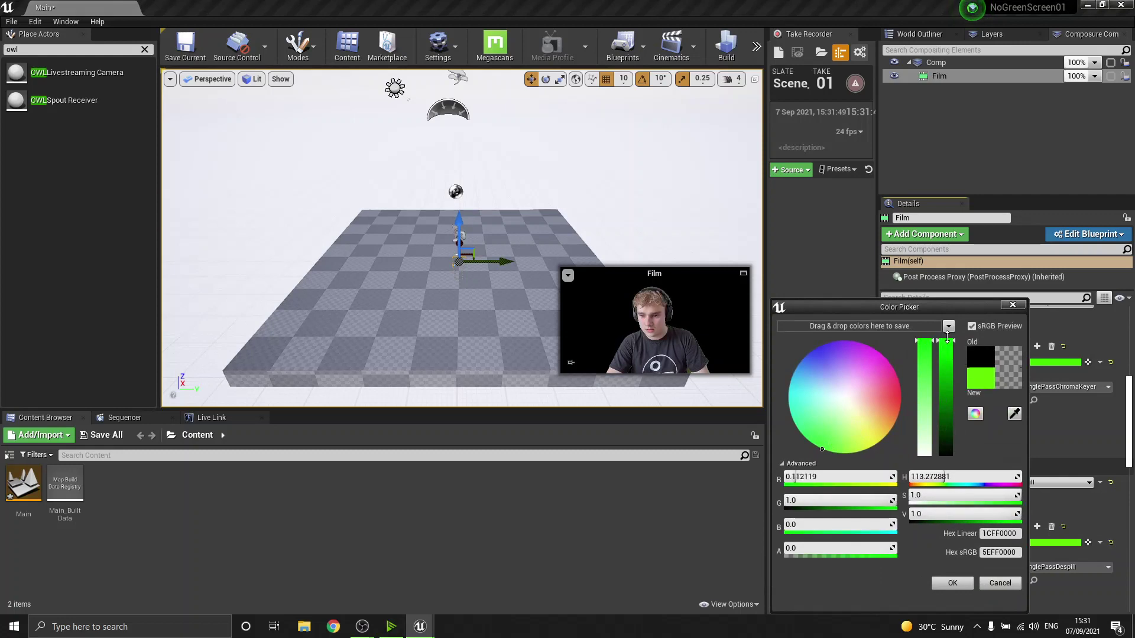
{"action": "left_click_drag", "start_coordinate": [821, 445], "coordinate": [824, 448]}
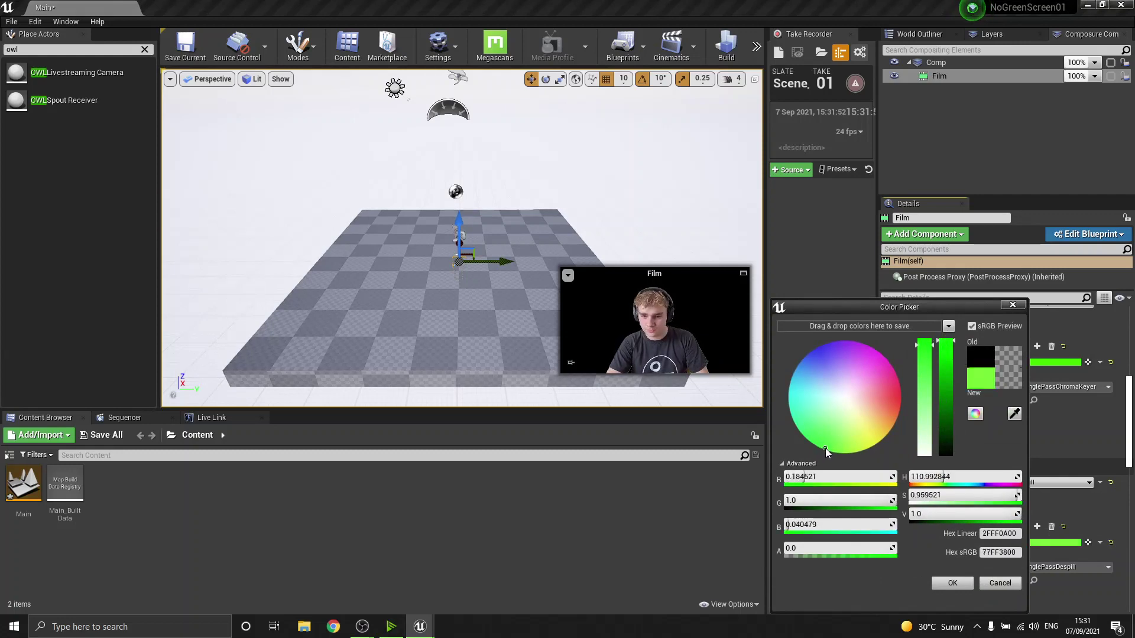
Commit the green despill colour and inspect Film's alpha channel in a full-size preview.
{"action": "left_click", "coordinate": [961, 583]}
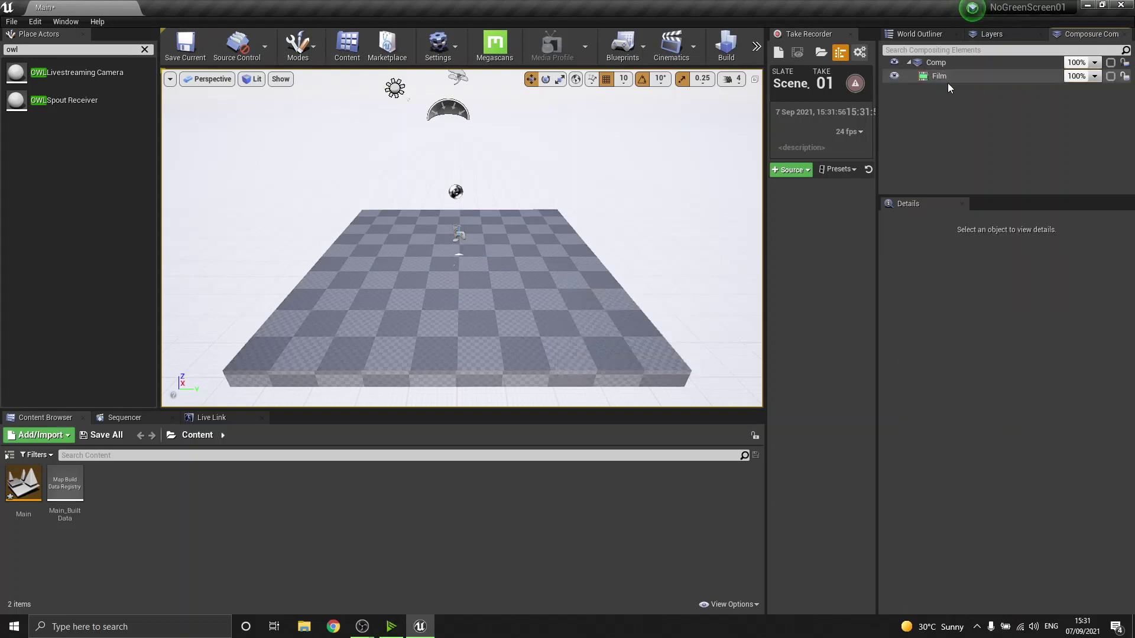
{"action": "left_click", "coordinate": [947, 76]}
{"action": "double_click", "coordinate": [947, 76]}
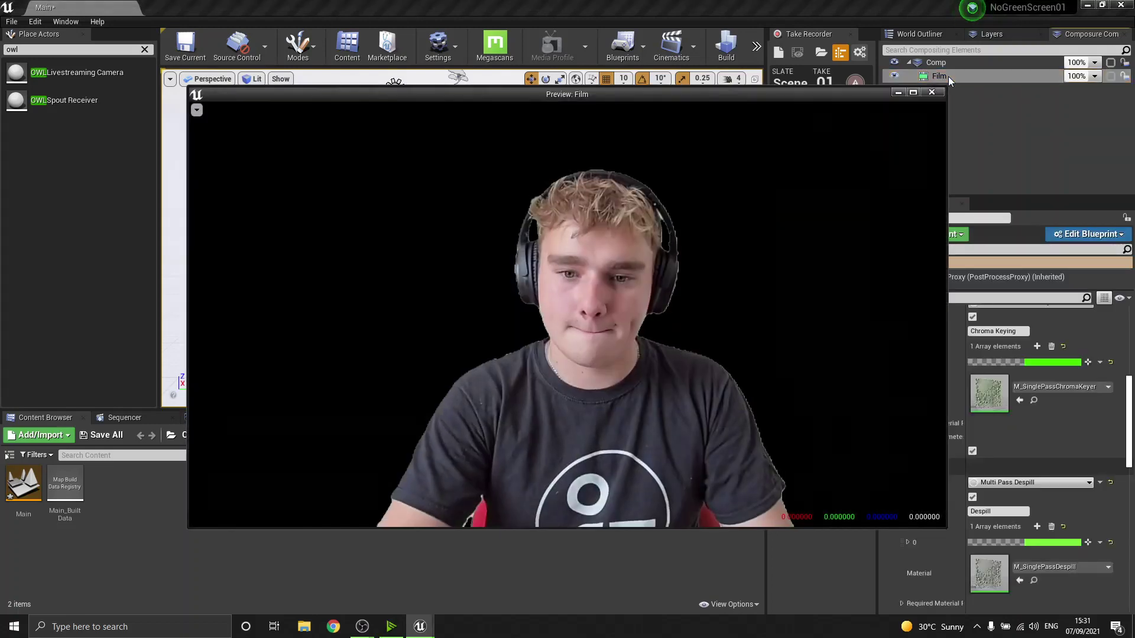
{"action": "left_click", "coordinate": [196, 111]}
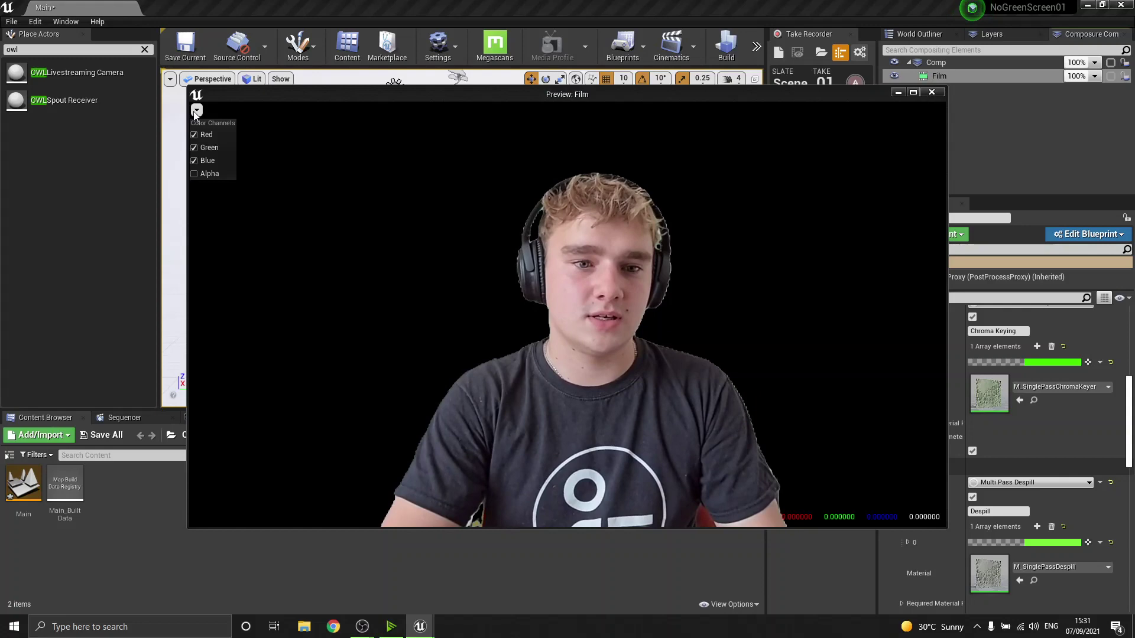
{"action": "left_click", "coordinate": [195, 173]}
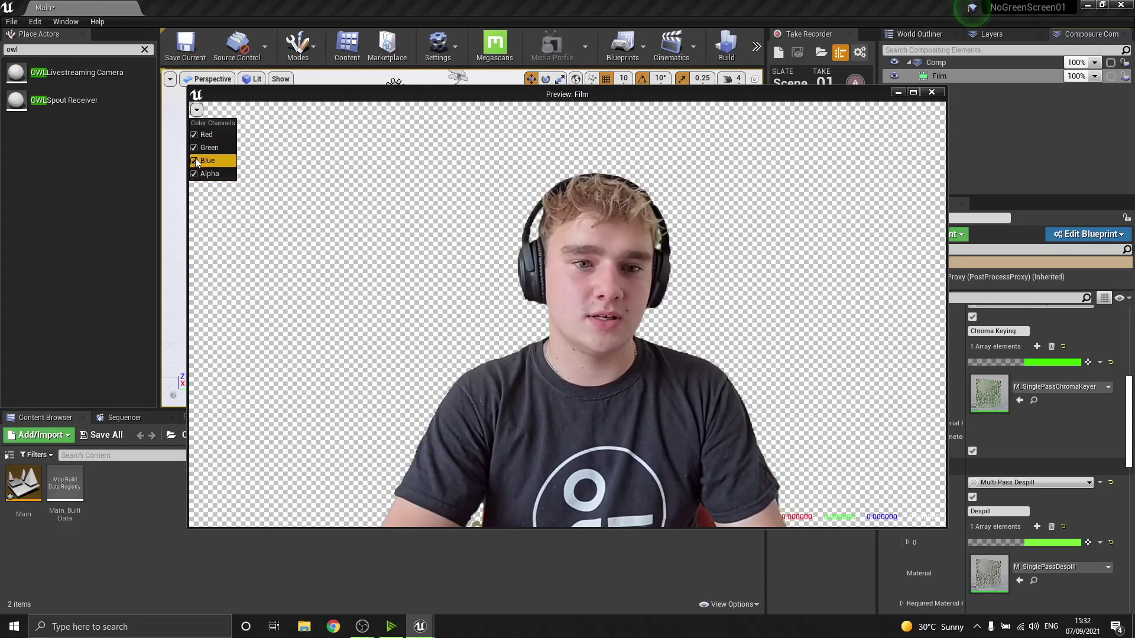
{"action": "left_click", "coordinate": [331, 123]}
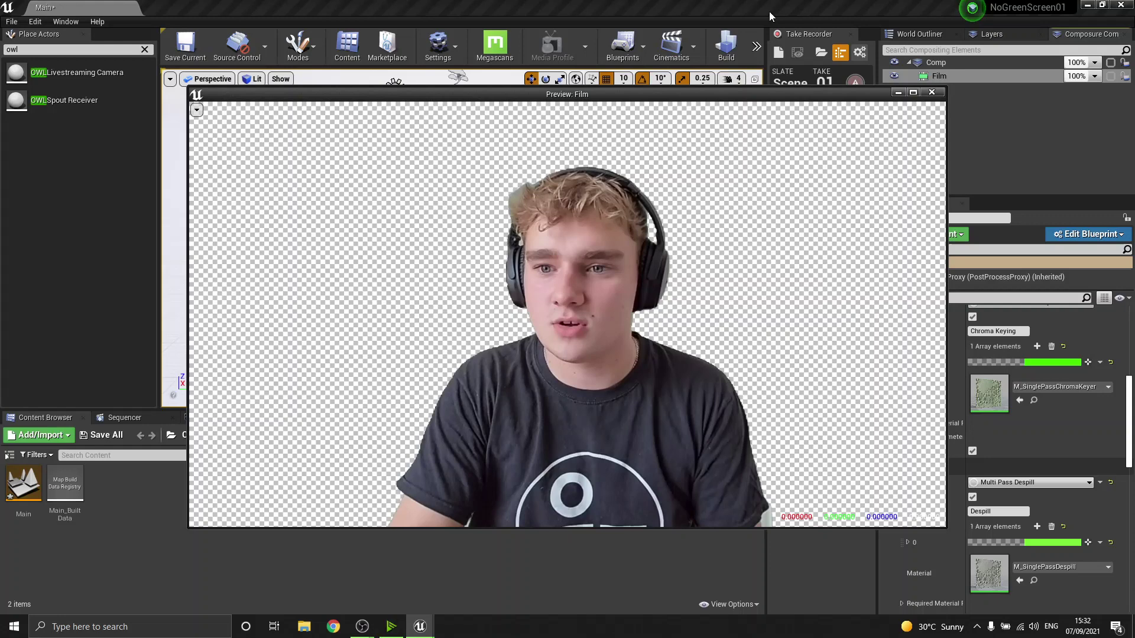
{"action": "left_click", "coordinate": [933, 92]}
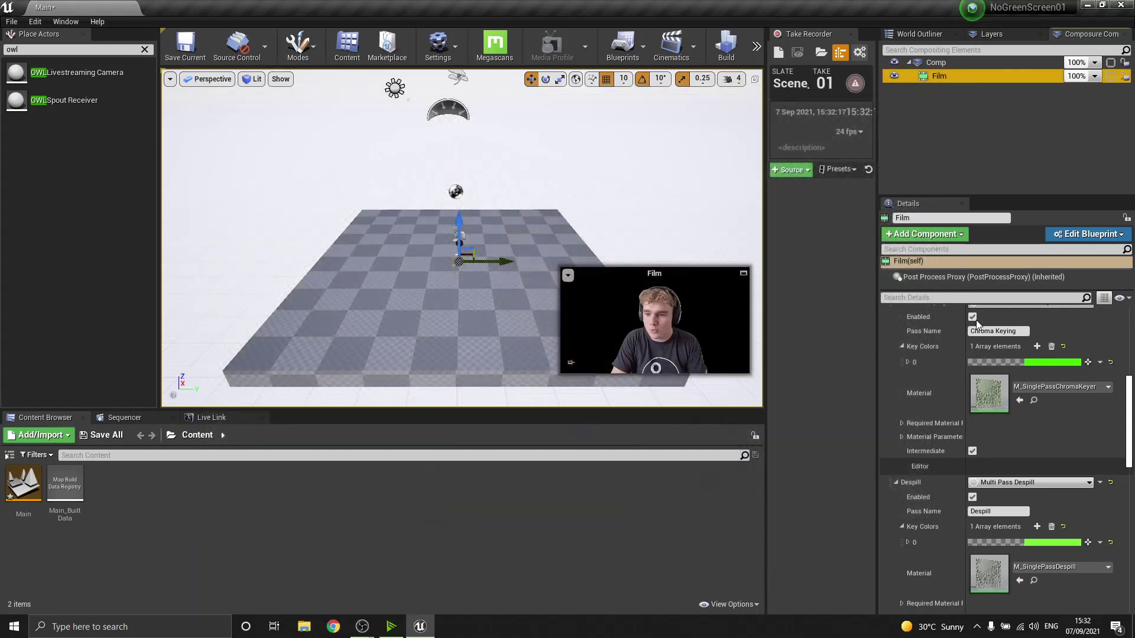
{"action": "scroll", "coordinate": [969, 443], "scroll_direction": "up", "scroll_amount": 5}
Add a CG Layer element under Comp and rename it from cg_element1 to CG.
{"action": "left_click", "coordinate": [937, 63]}
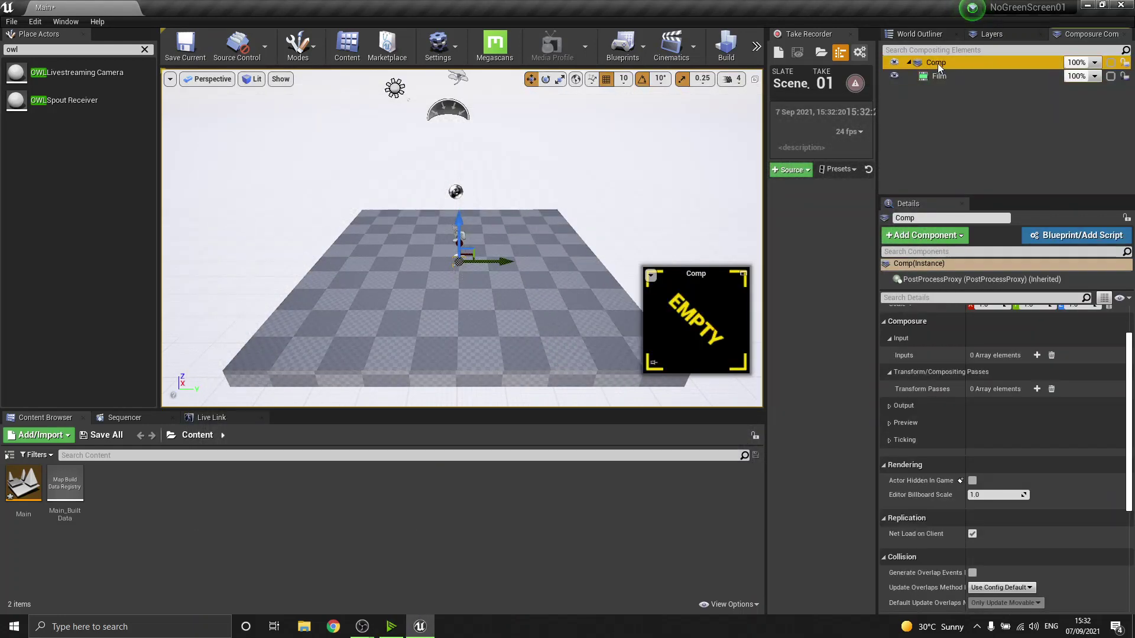
{"action": "right_click", "coordinate": [937, 63]}
{"action": "left_click", "coordinate": [963, 106]}
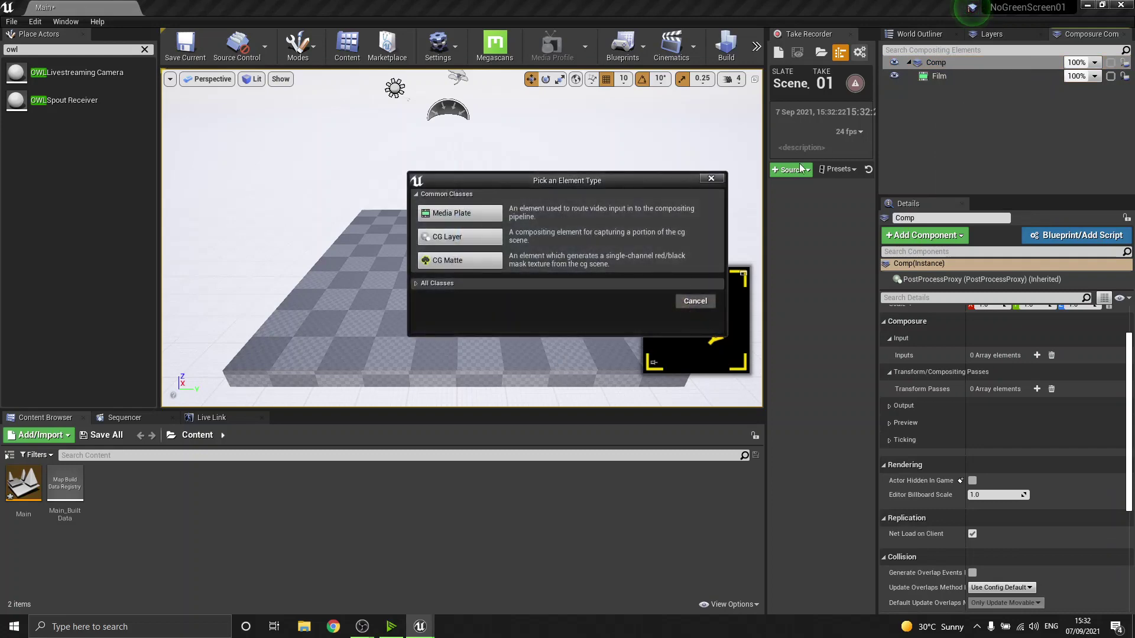
{"action": "left_click", "coordinate": [449, 237]}
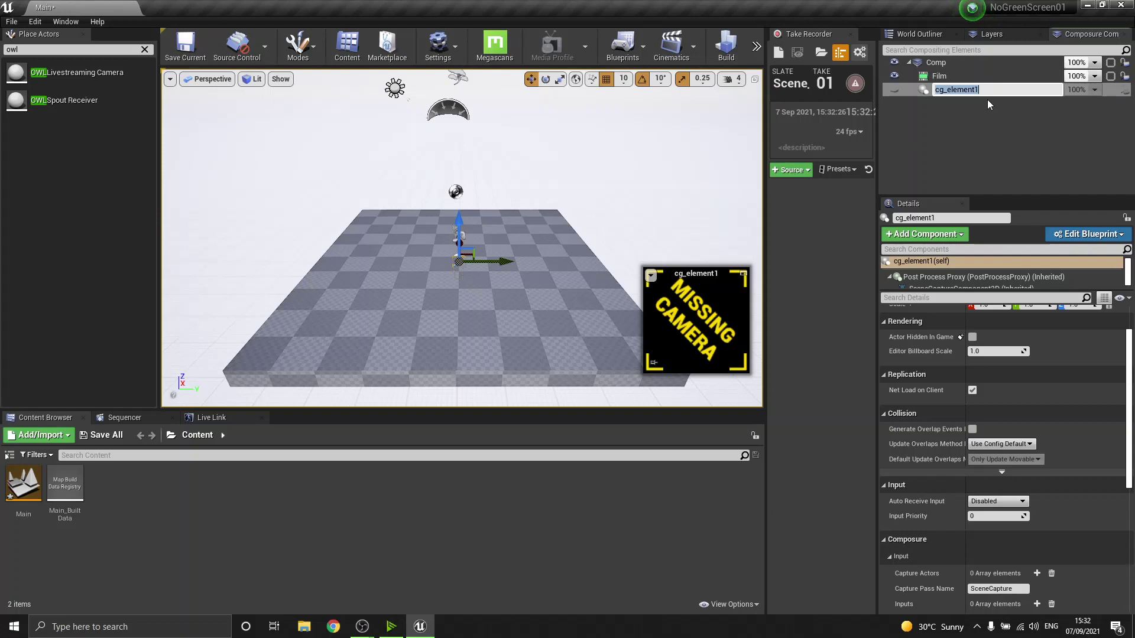
{"action": "type", "text": "CG"}
{"action": "key", "text": "Return"}
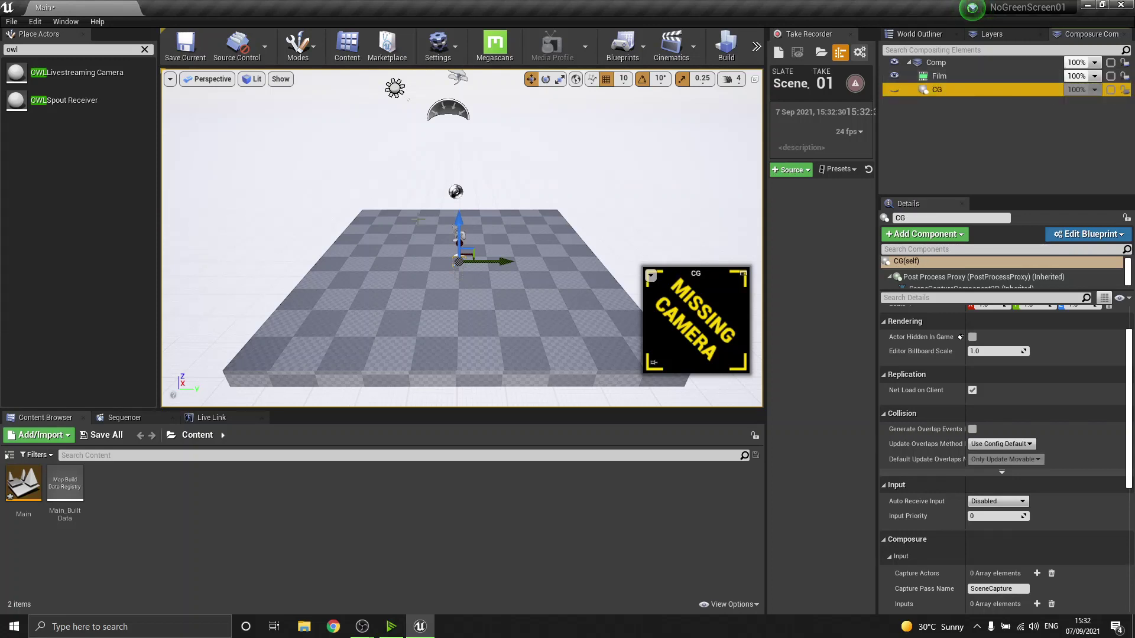
Place a Cine Camera at the scene centre, lowered to location 0, 0, 70.
{"action": "left_click", "coordinate": [146, 50]}
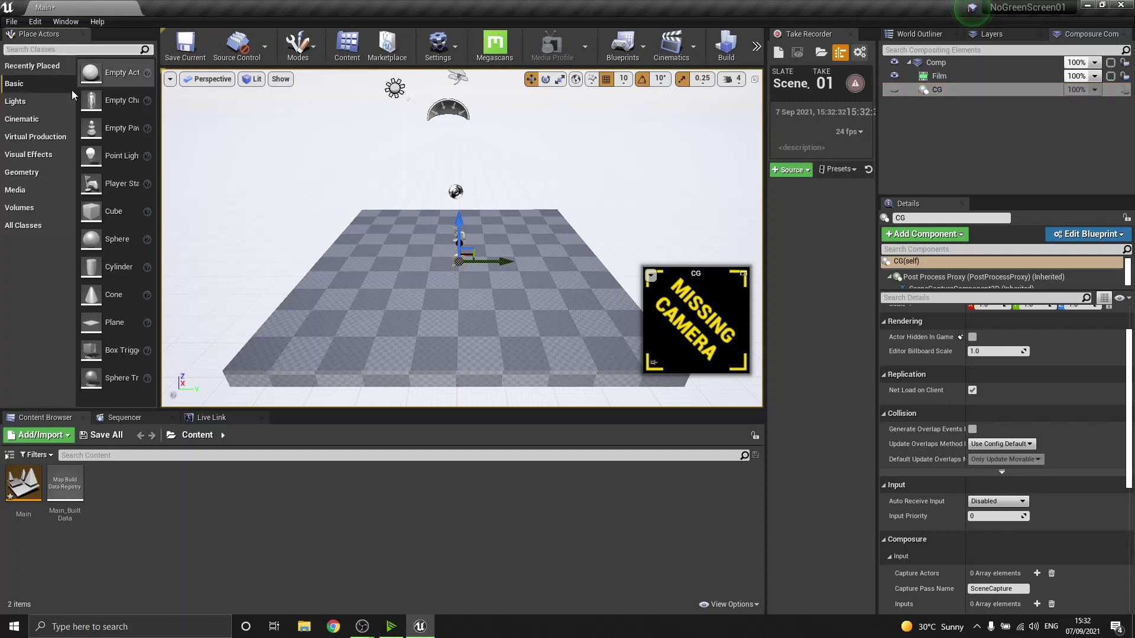
{"action": "left_click", "coordinate": [24, 119]}
{"action": "left_click_drag", "start_coordinate": [116, 122], "coordinate": [462, 284]}
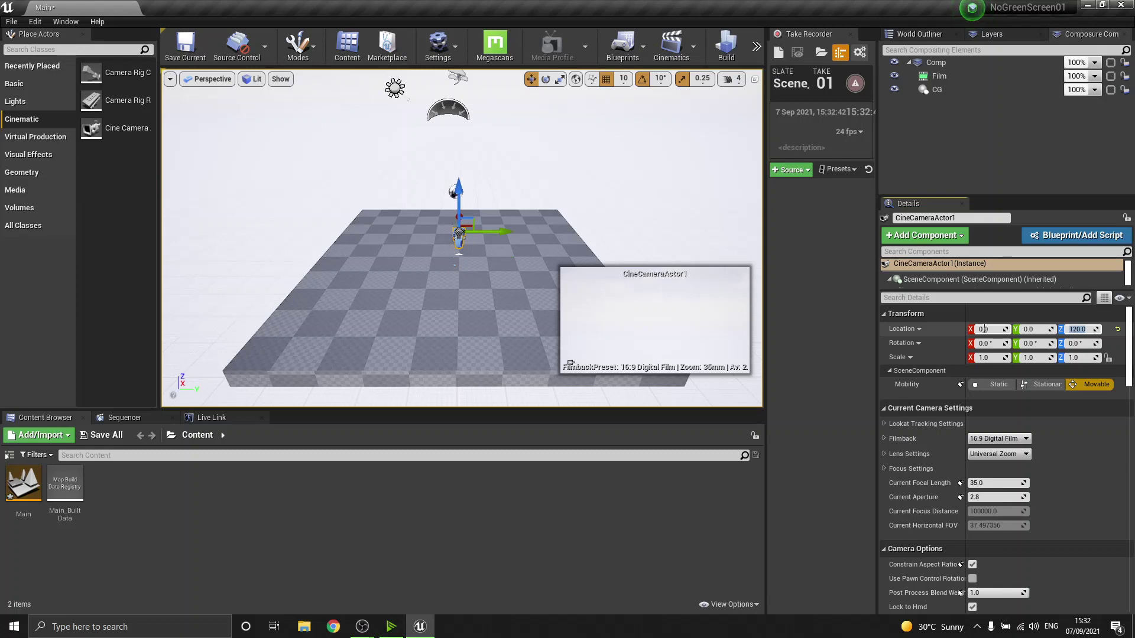
{"action": "left_click_drag", "start_coordinate": [459, 192], "coordinate": [462, 207]}
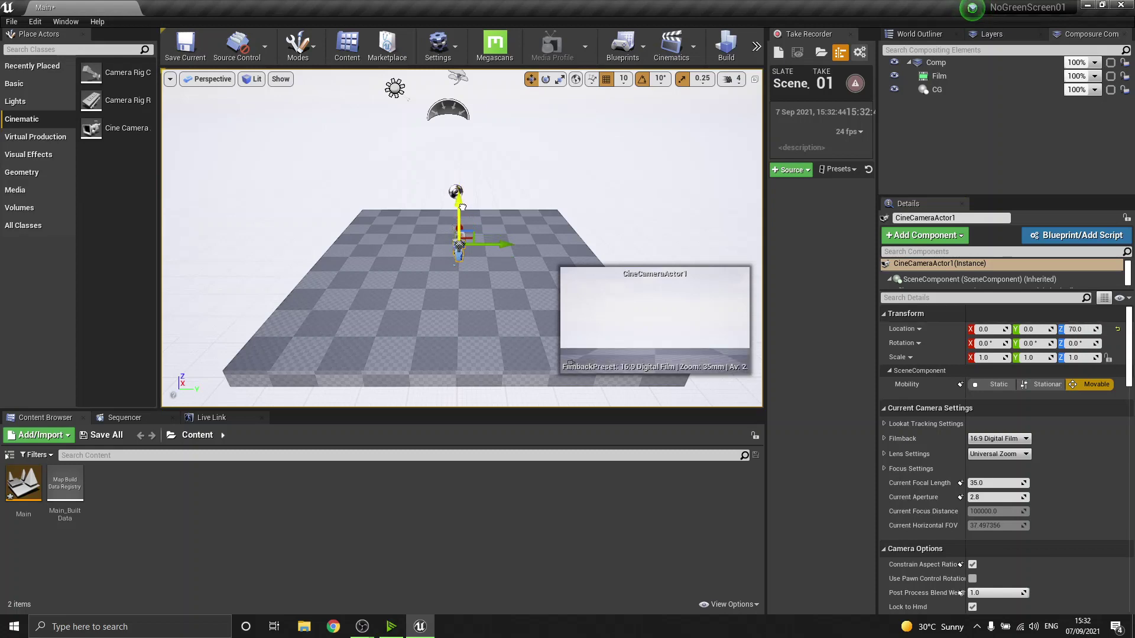
{"action": "left_click", "coordinate": [988, 93]}
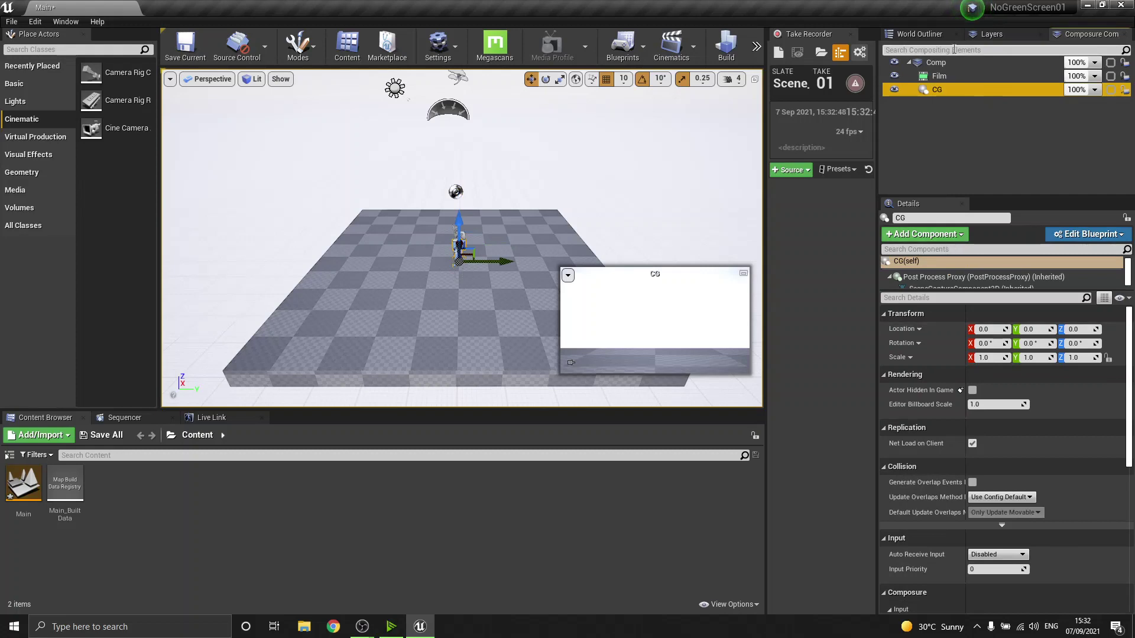
{"action": "left_click", "coordinate": [942, 63]}
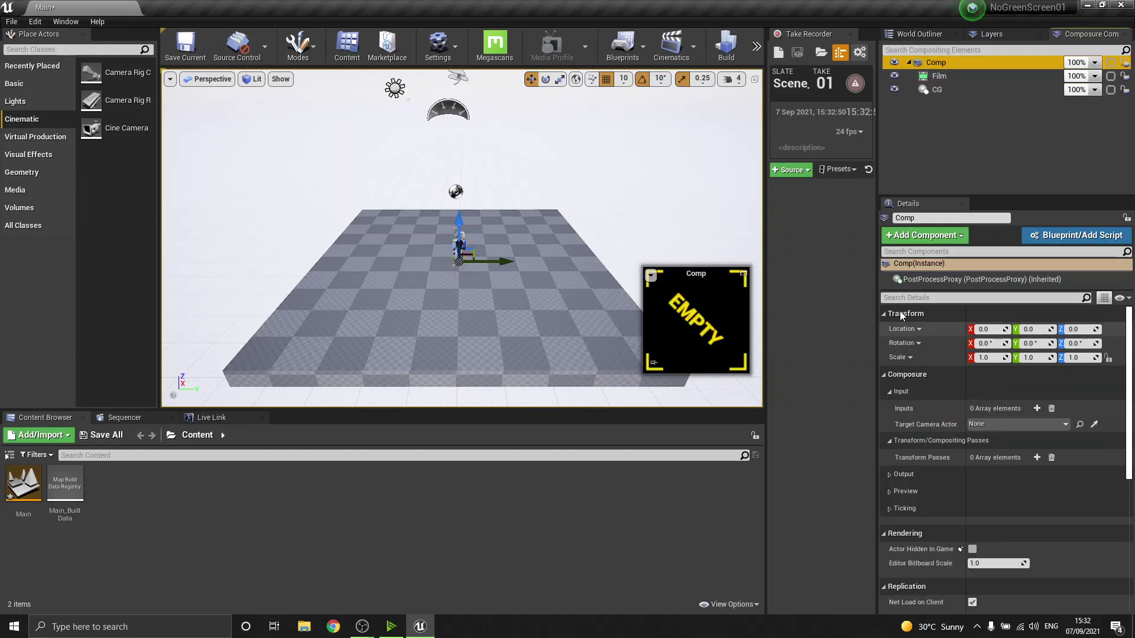
Set Comp's target camera to CineCameraActor1 and add a transform pass.
{"action": "left_click", "coordinate": [984, 425]}
{"action": "left_click", "coordinate": [975, 280]}
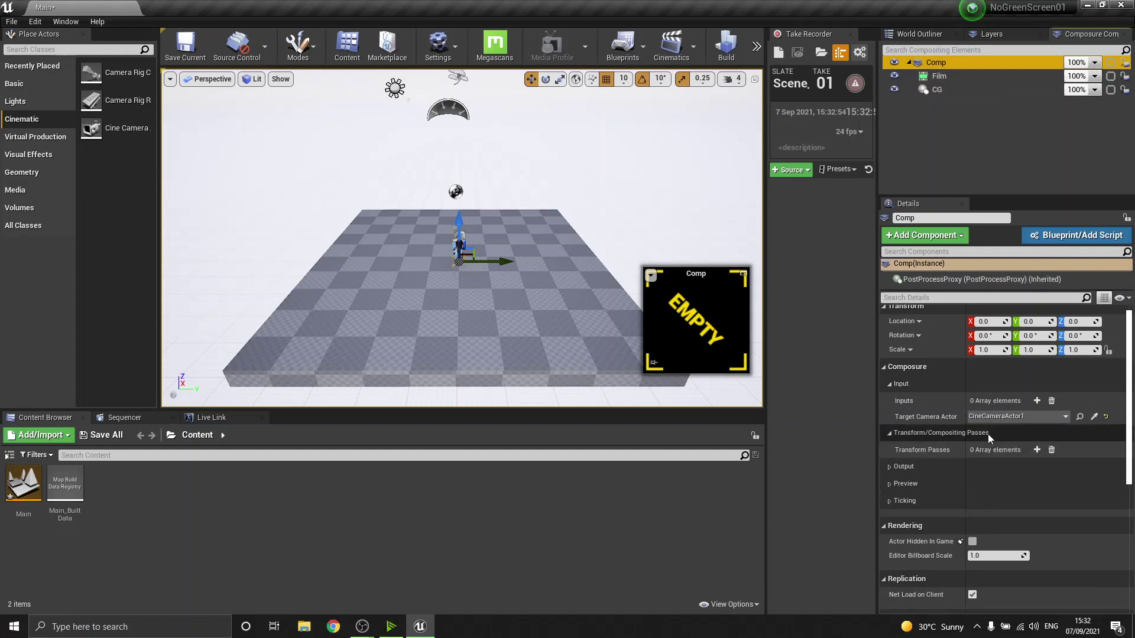
{"action": "left_click", "coordinate": [1037, 450]}
{"action": "left_click", "coordinate": [896, 466]}
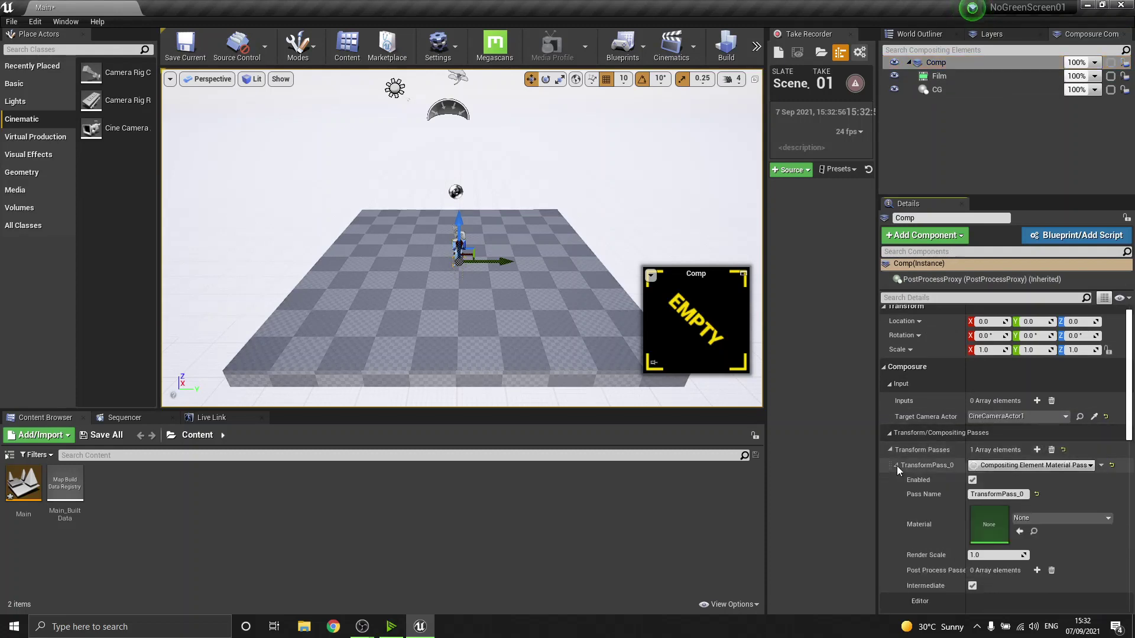
Create a new material named COMP_MAT for the transform pass.
{"action": "left_click", "coordinate": [1013, 519]}
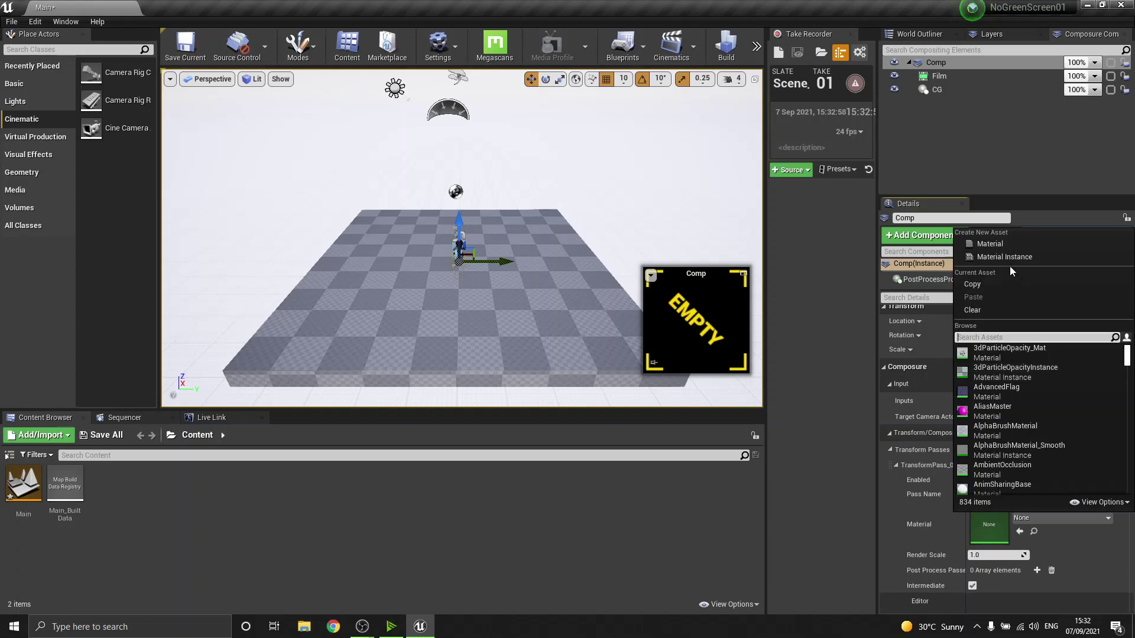
{"action": "left_click", "coordinate": [1003, 245]}
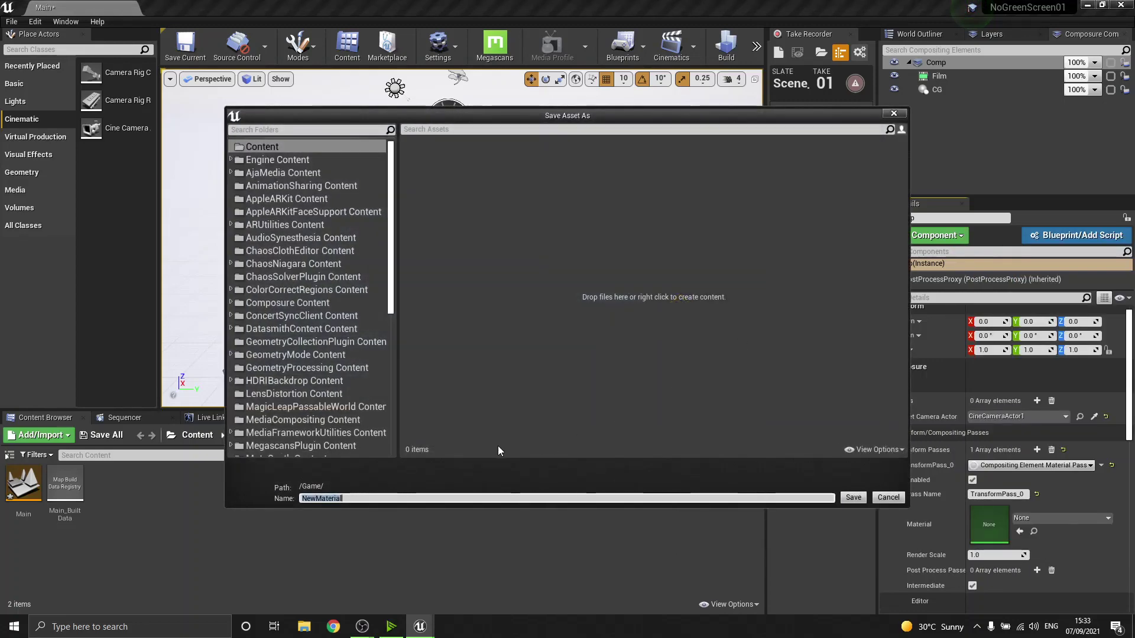
{"action": "type", "text": "COMP_MAT"}
{"action": "key", "text": "Return"}
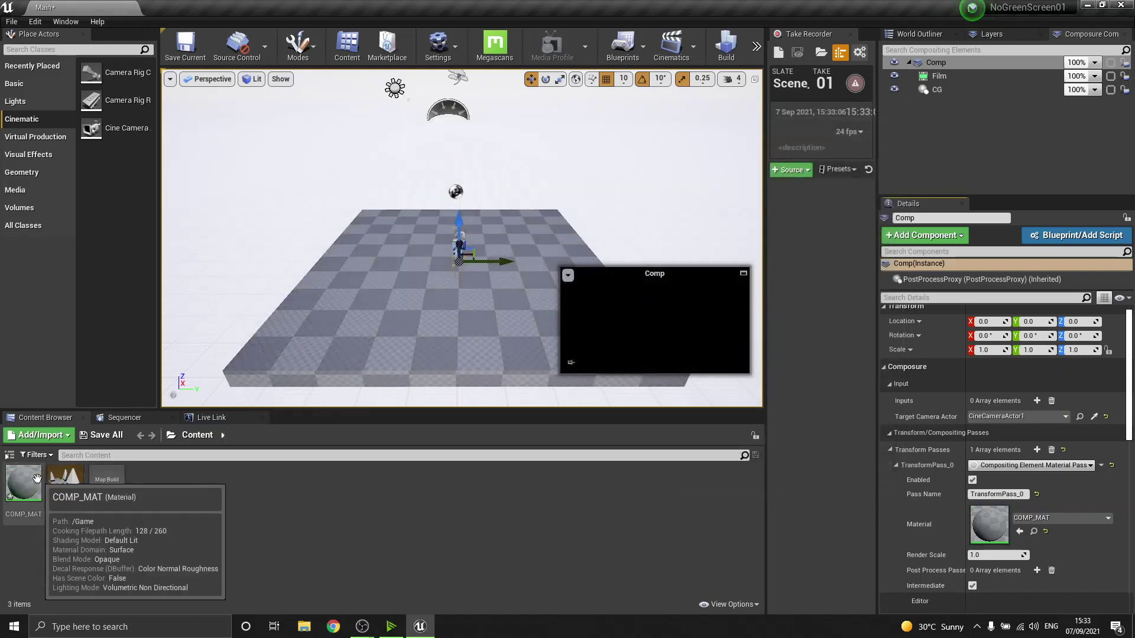
Open COMP_MAT and set its Material Domain to Post Process.
{"action": "double_click", "coordinate": [23, 482]}
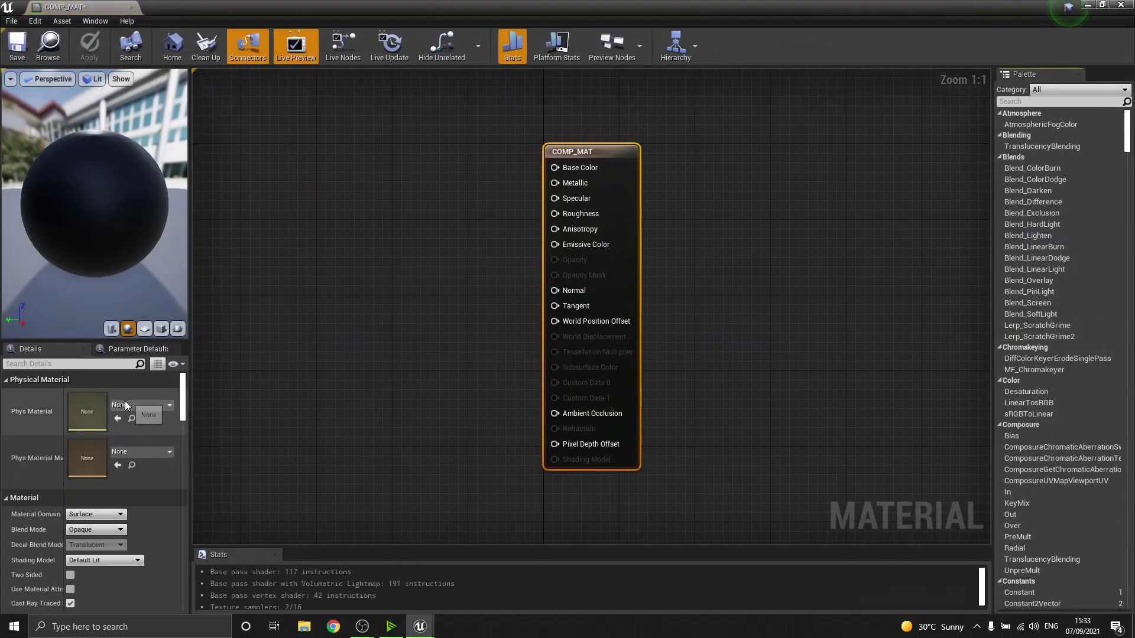
{"action": "left_click", "coordinate": [96, 515]}
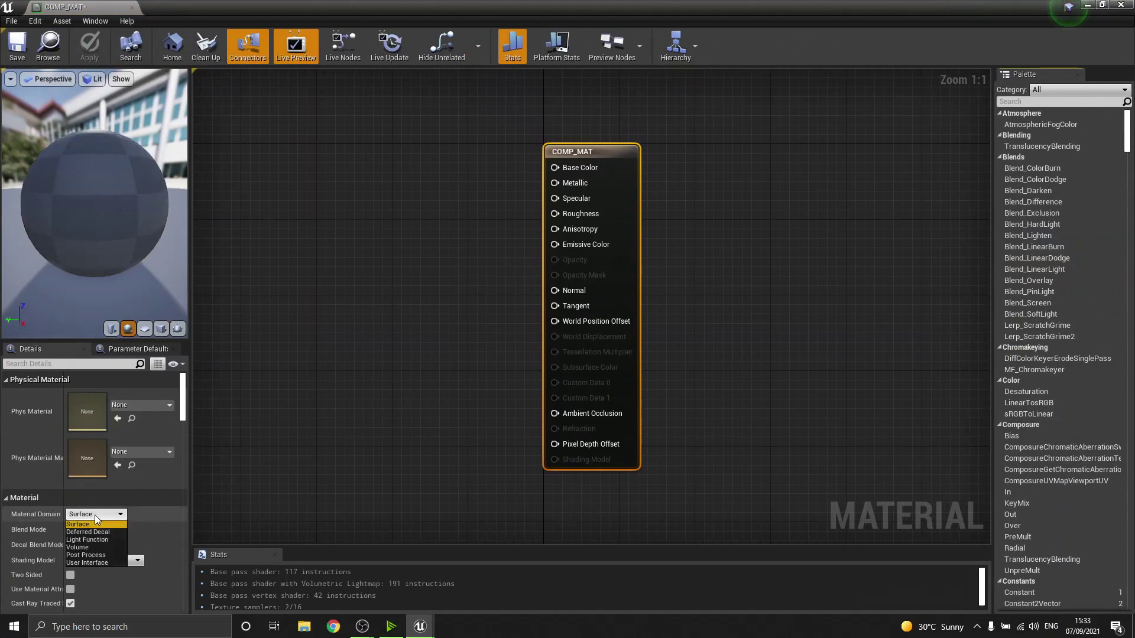
{"action": "left_click", "coordinate": [98, 555]}
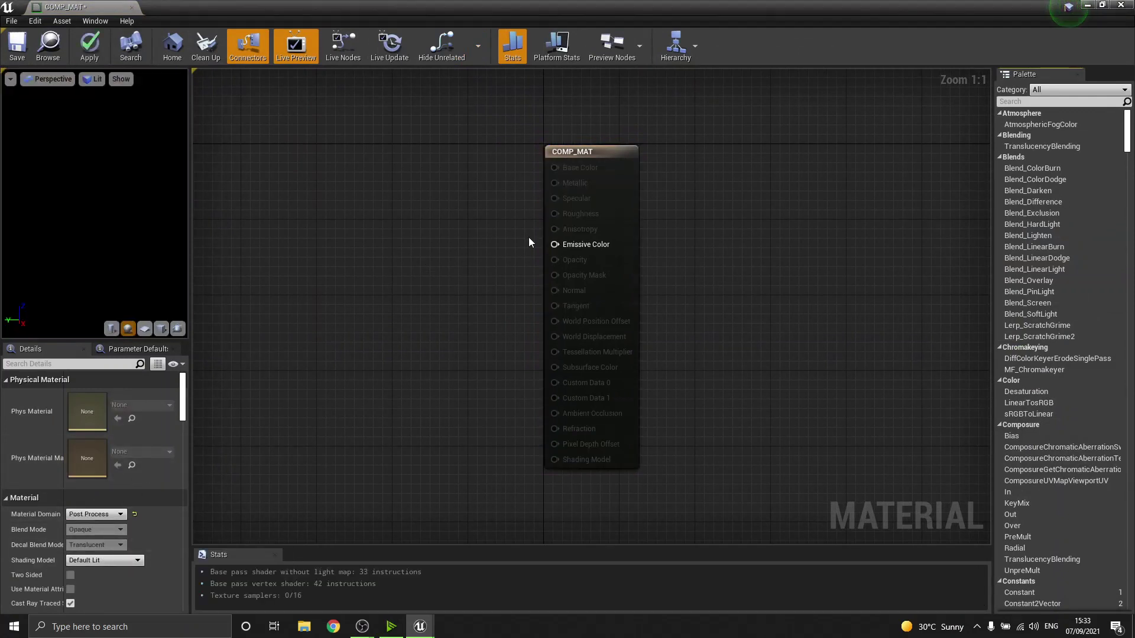
{"action": "right_click_drag", "start_coordinate": [342, 296], "coordinate": [570, 321]}
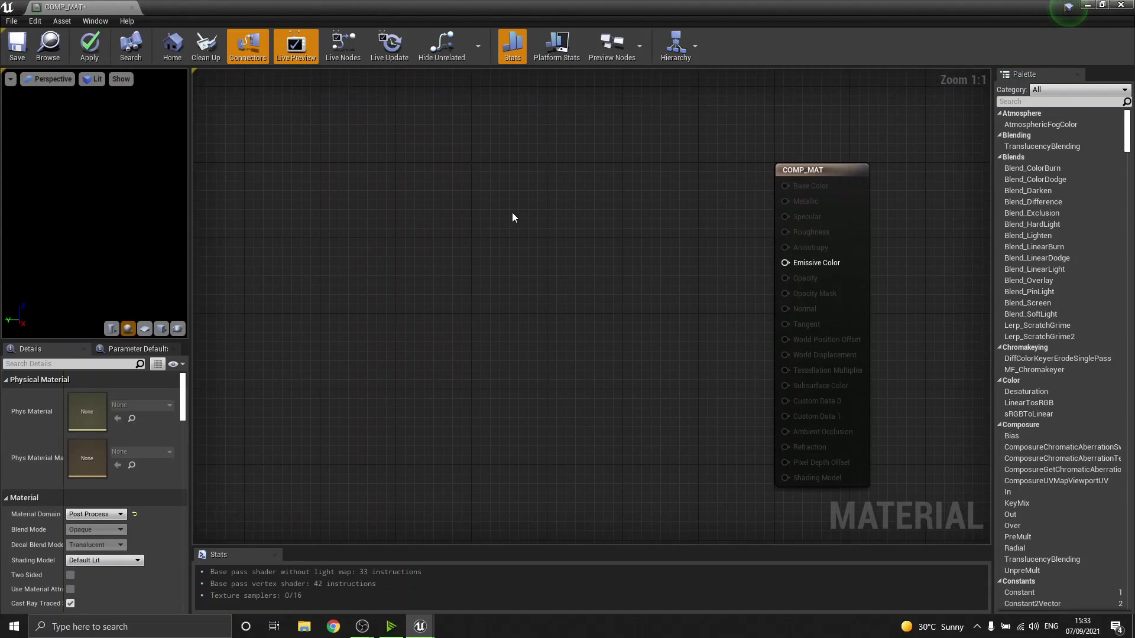
Add a TextureSampleParameter2D node named Film to the COMP_MAT graph.
{"action": "right_click", "coordinate": [511, 229]}
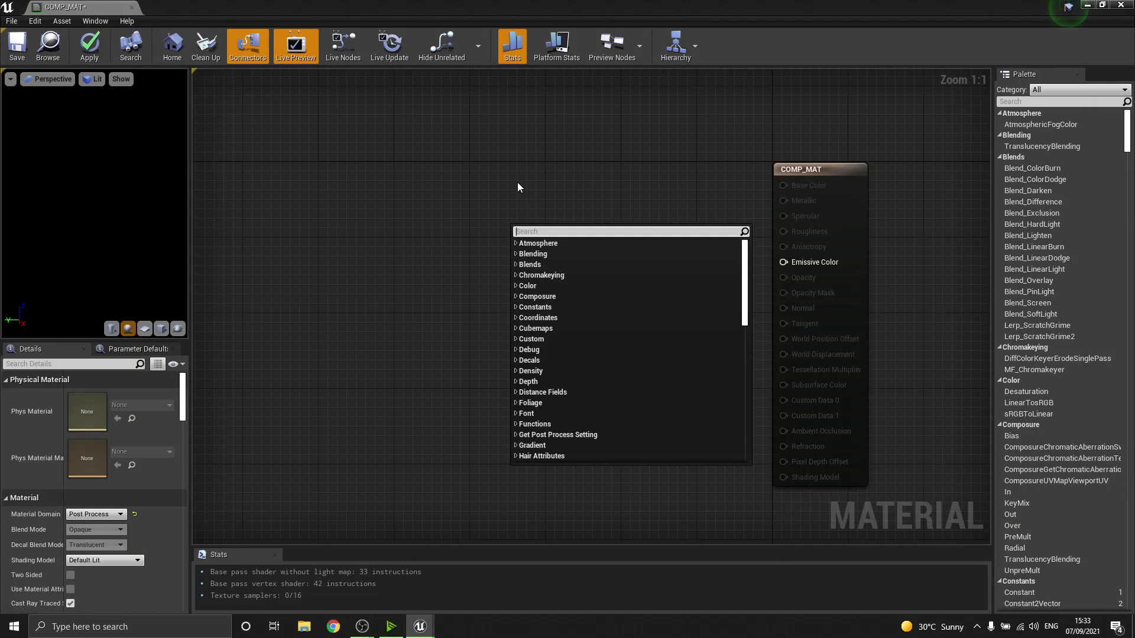
{"action": "type", "text": "2d"}
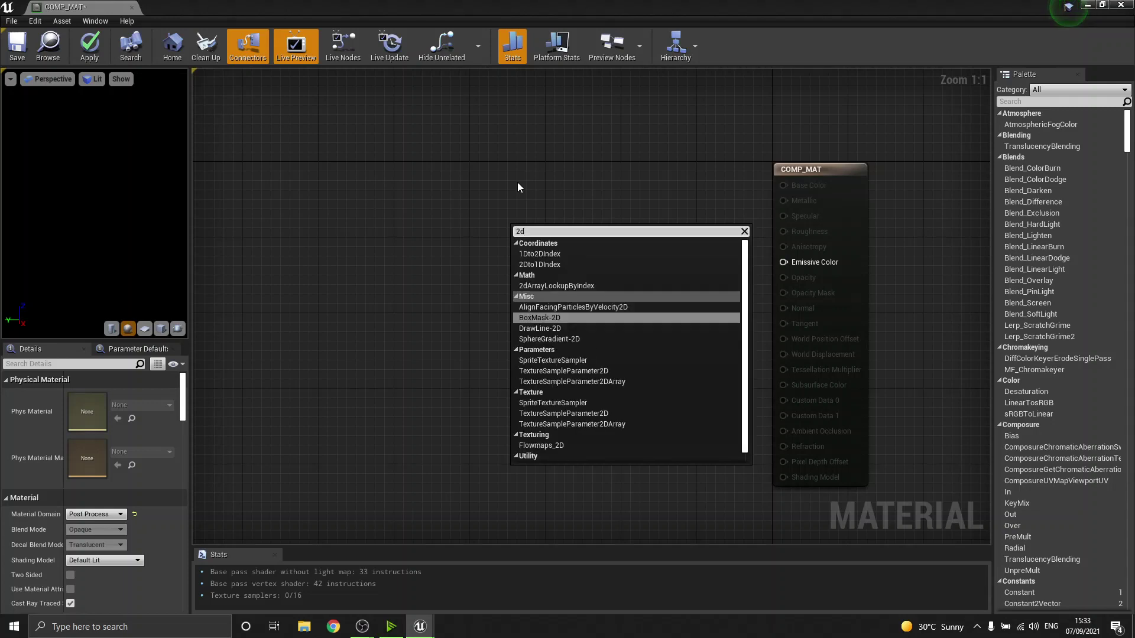
{"action": "type", "text": " tex"}
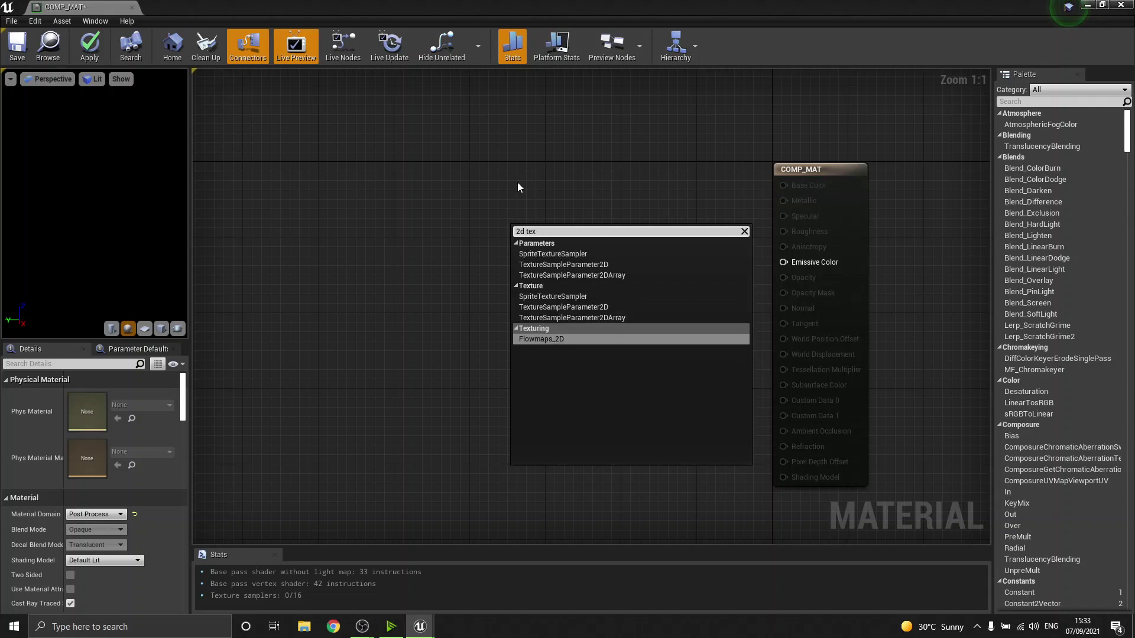
{"action": "key", "text": "Up"}
{"action": "key", "text": "Up"}
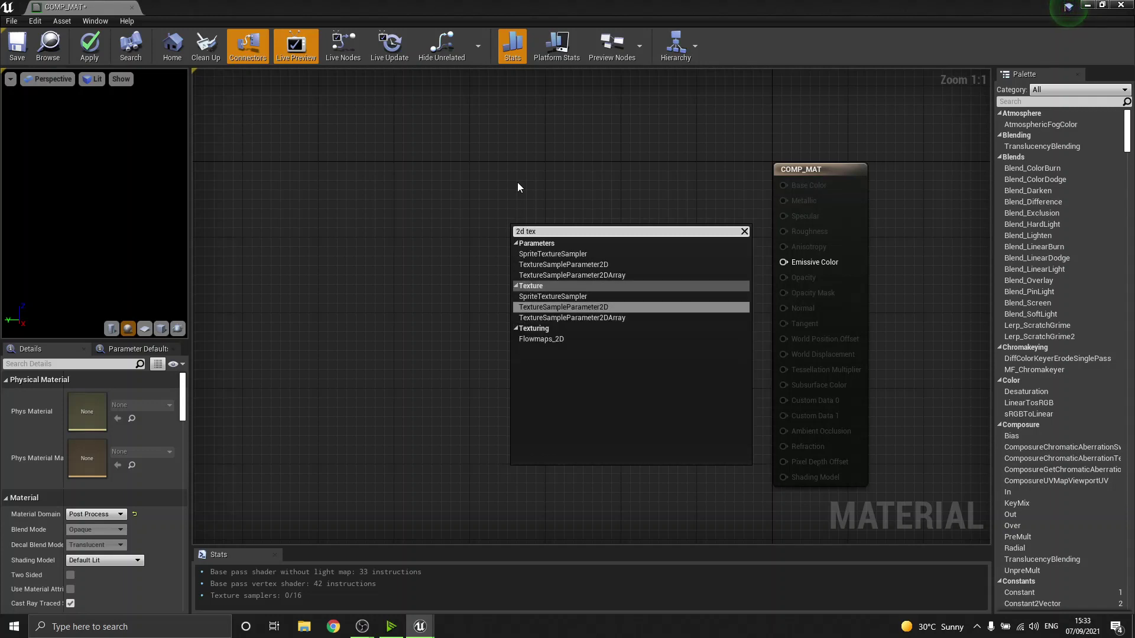
{"action": "key", "text": "Return"}
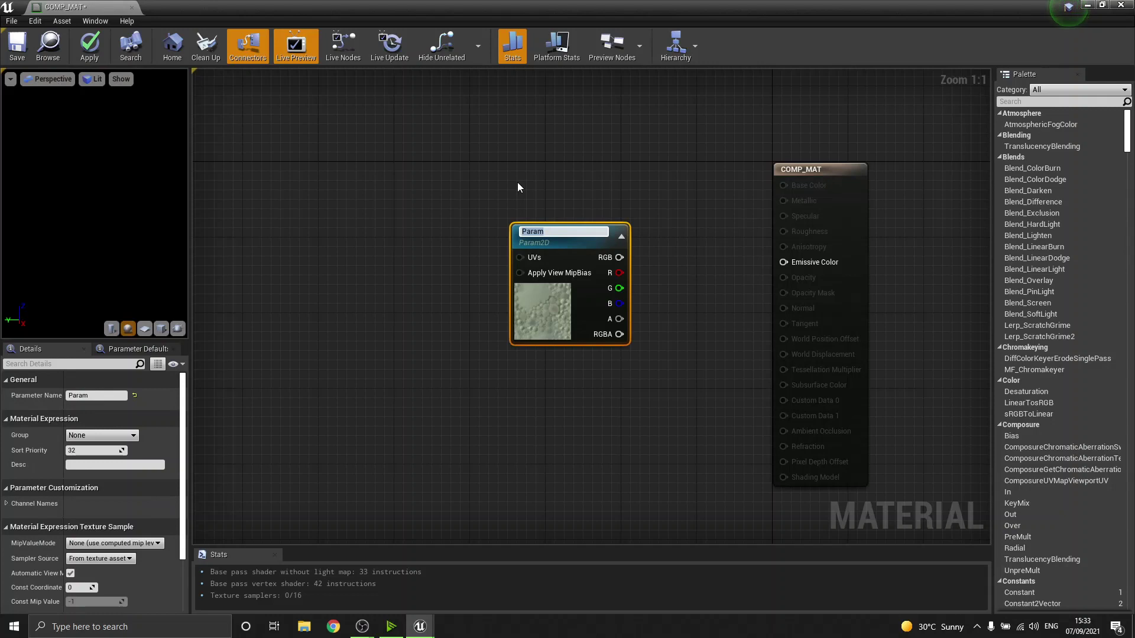
{"action": "type", "text": "F"}
{"action": "key", "text": "BackSpace"}
{"action": "type", "text": "ilm"}
{"action": "key", "text": "Return"}
Duplicate the Film node below it and rename the copy CG.
{"action": "key", "text": "ctrl+d"}
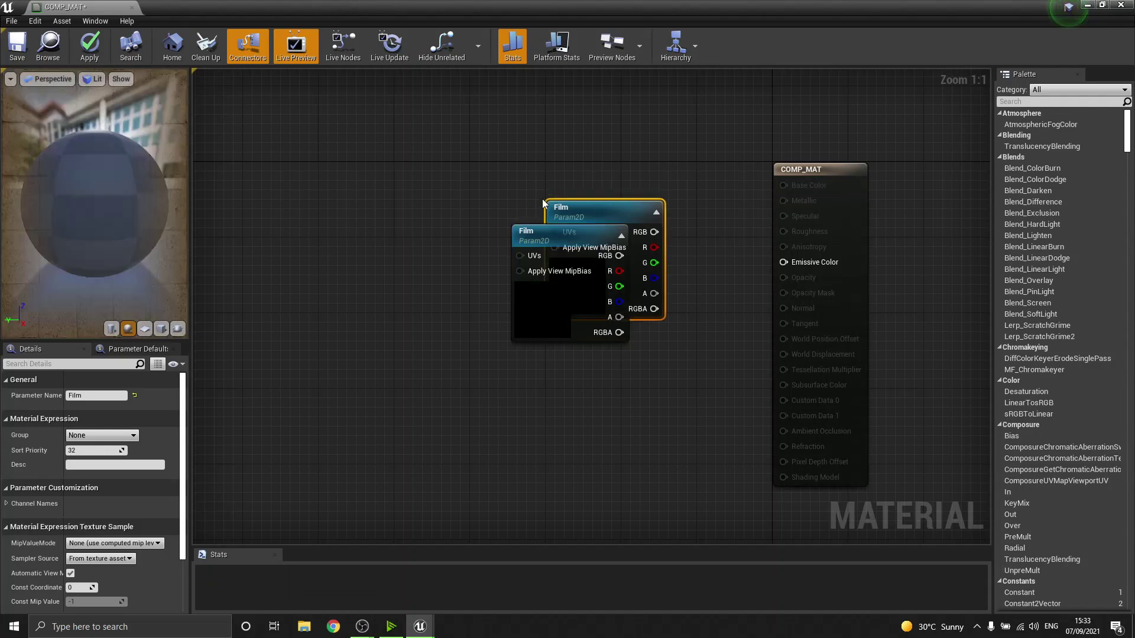
{"action": "left_click_drag", "start_coordinate": [605, 244], "coordinate": [576, 375]}
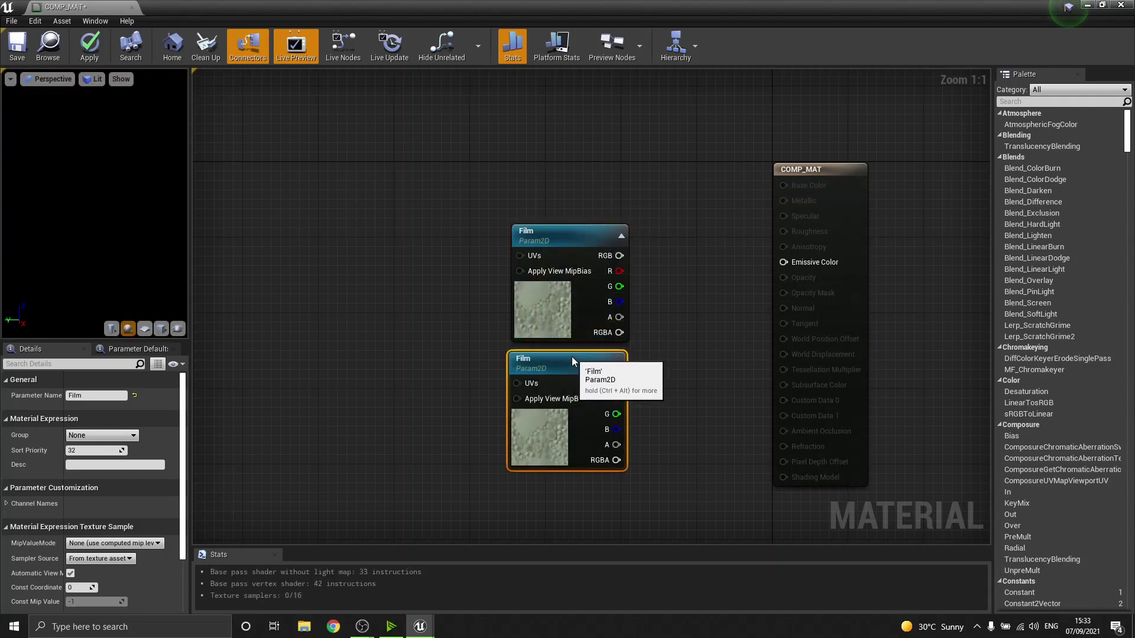
{"action": "double_click", "coordinate": [574, 357]}
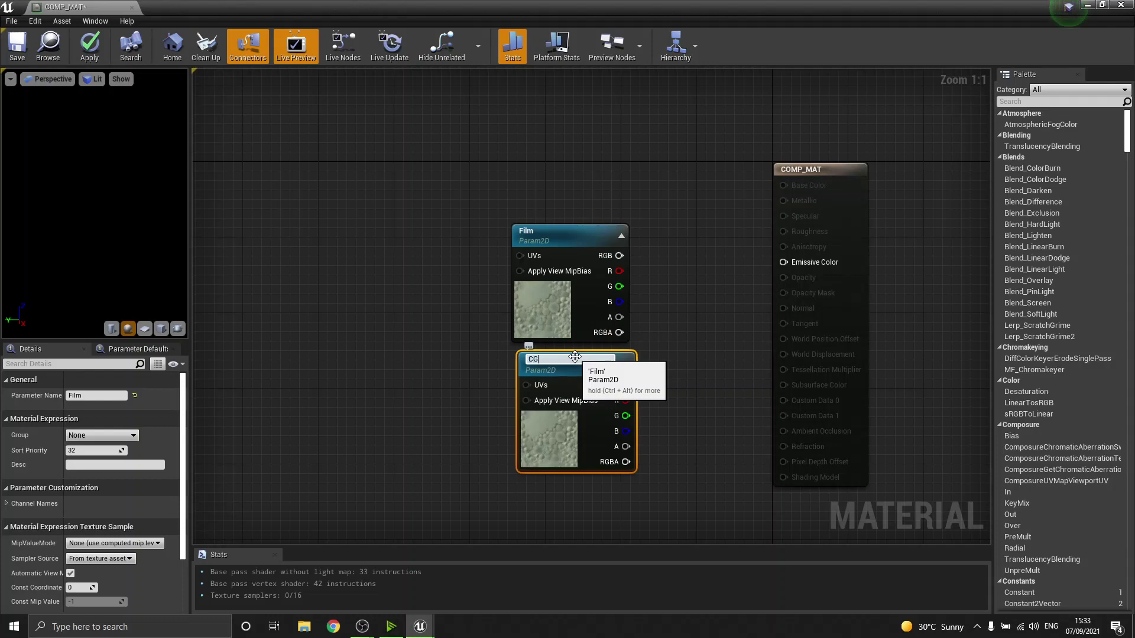
{"action": "key", "text": "Return"}
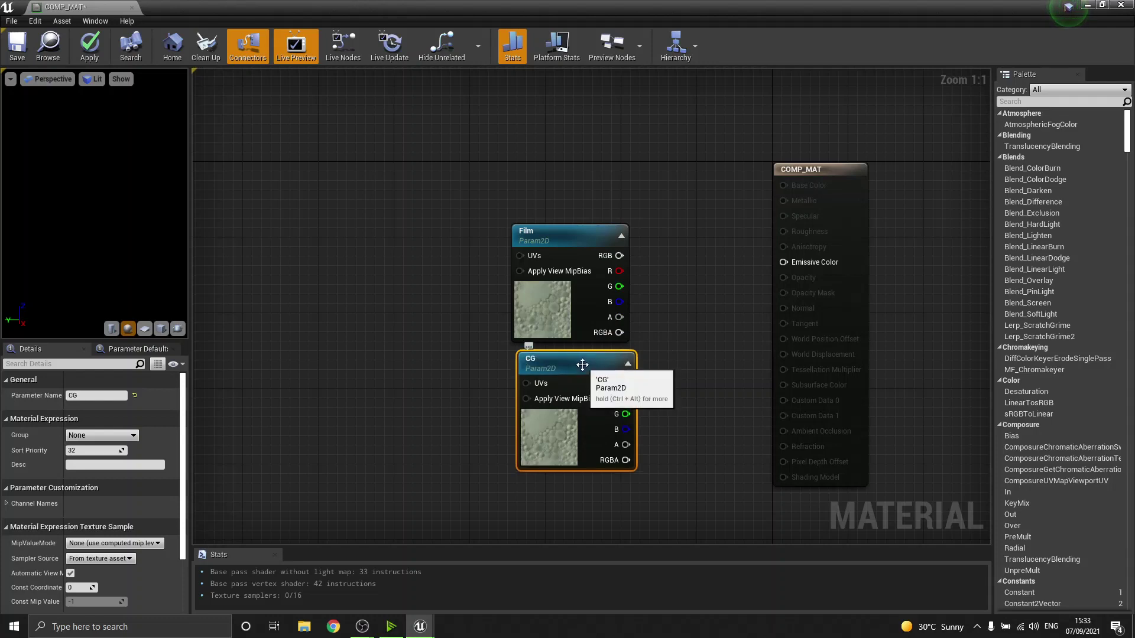
Feed Film and CG into an Over node wired to Emissive Color, then apply and close.
{"action": "left_click_drag", "start_coordinate": [619, 332], "coordinate": [671, 349]}
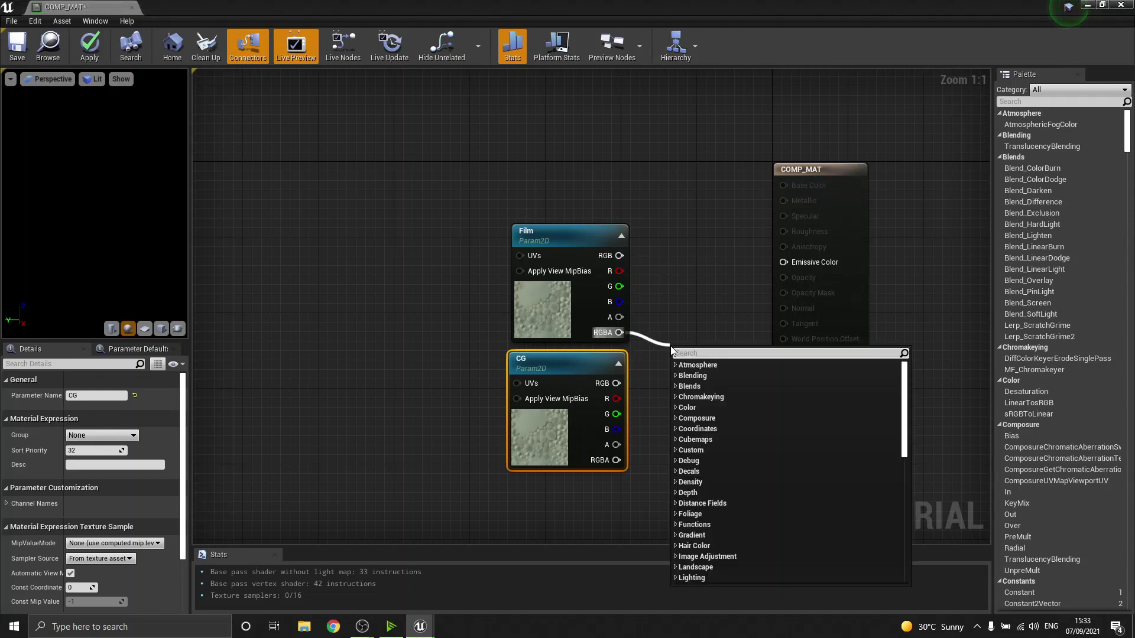
{"action": "type", "text": "over"}
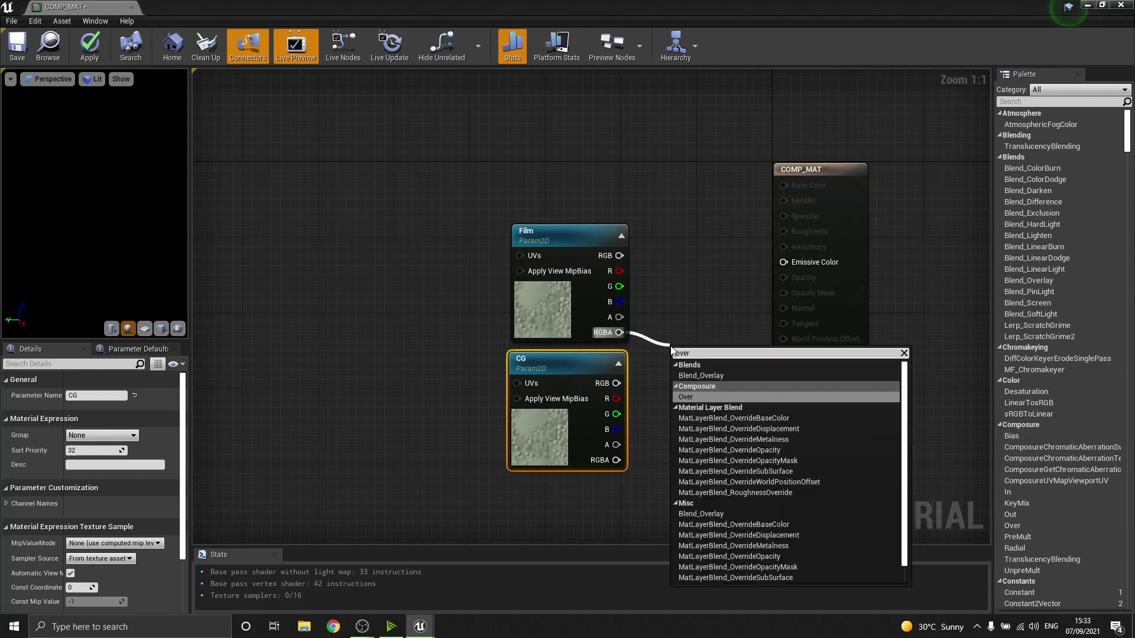
{"action": "key", "text": "Return"}
{"action": "left_click_drag", "start_coordinate": [677, 382], "coordinate": [616, 461]}
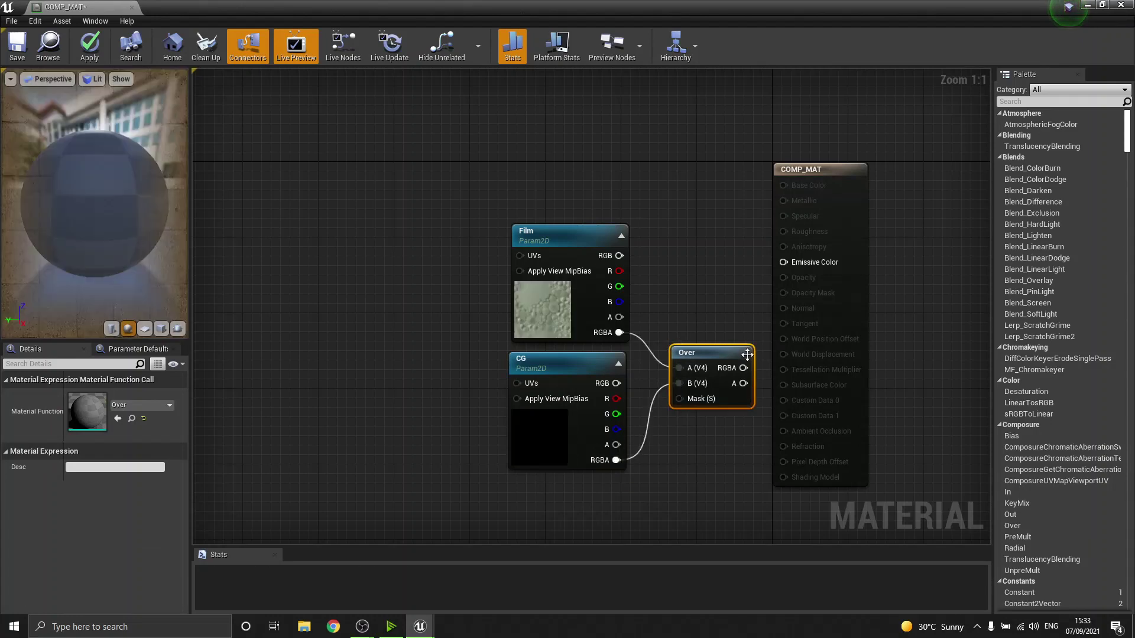
{"action": "left_click_drag", "start_coordinate": [743, 368], "coordinate": [779, 262]}
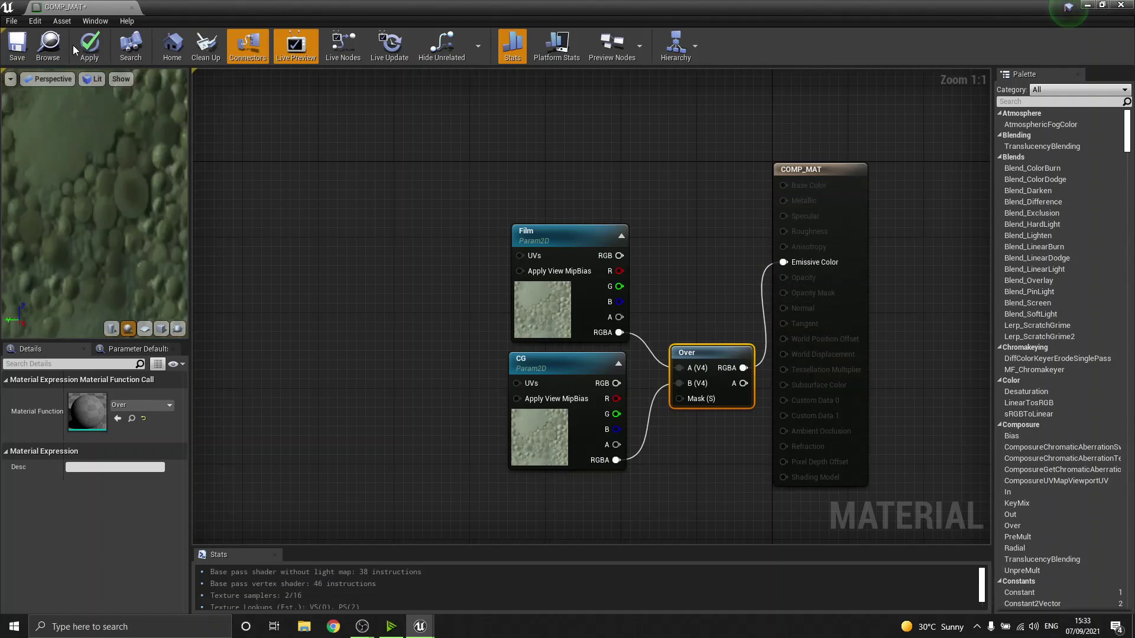
{"action": "left_click", "coordinate": [87, 53]}
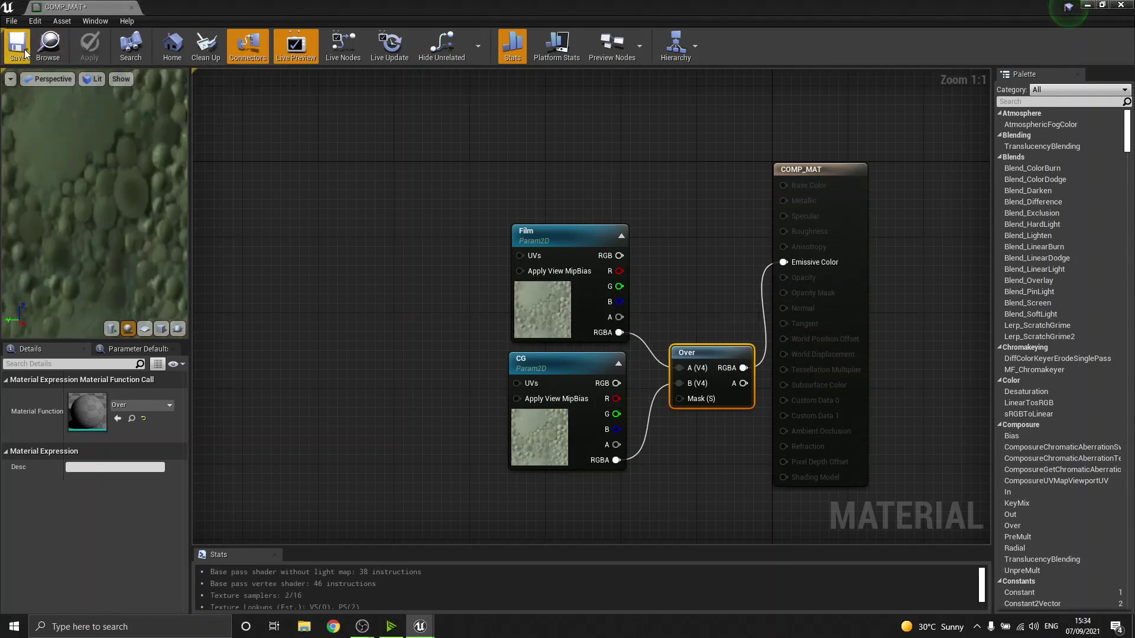
{"action": "left_click", "coordinate": [132, 8]}
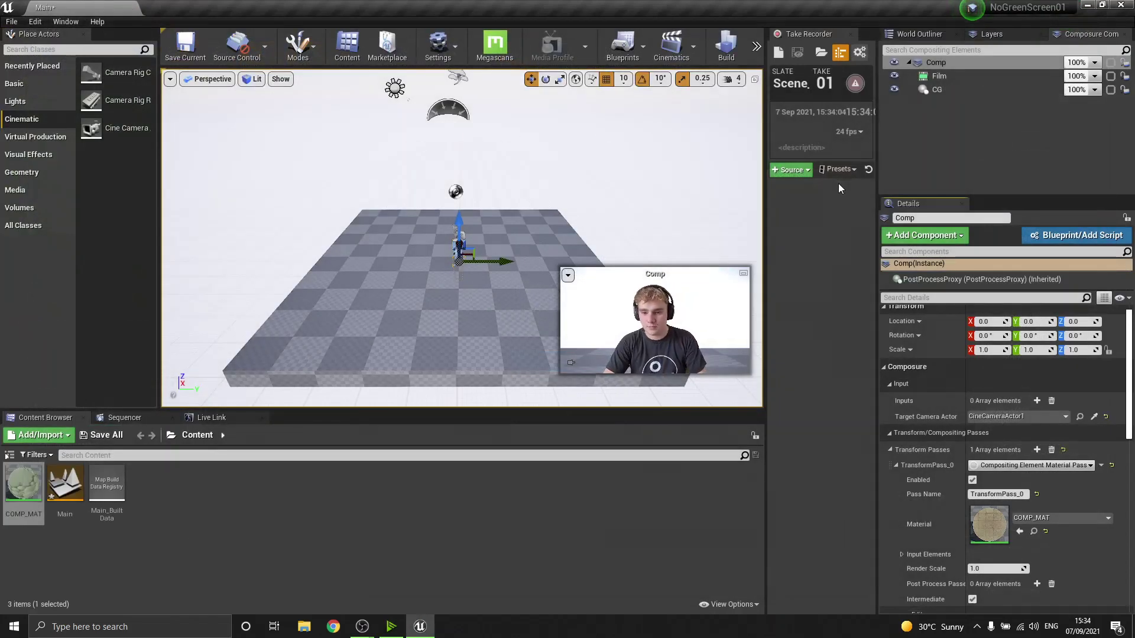
Open a full-size Comp preview showing the keyed presenter over the CG floor and sky.
{"action": "left_click", "coordinate": [975, 65]}
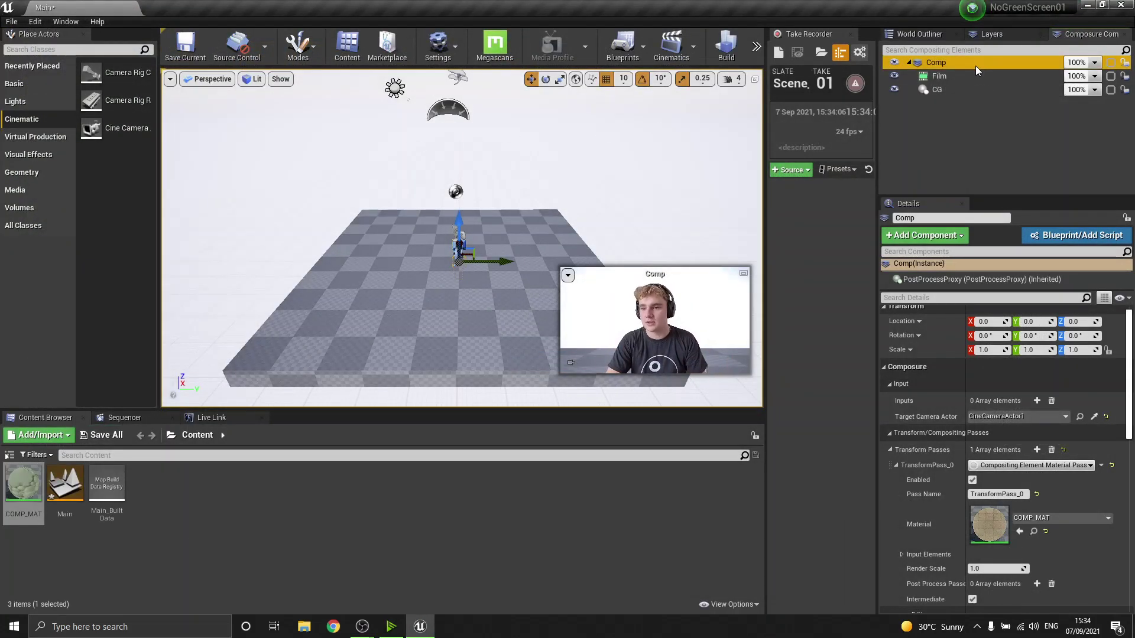
{"action": "double_click", "coordinate": [975, 65]}
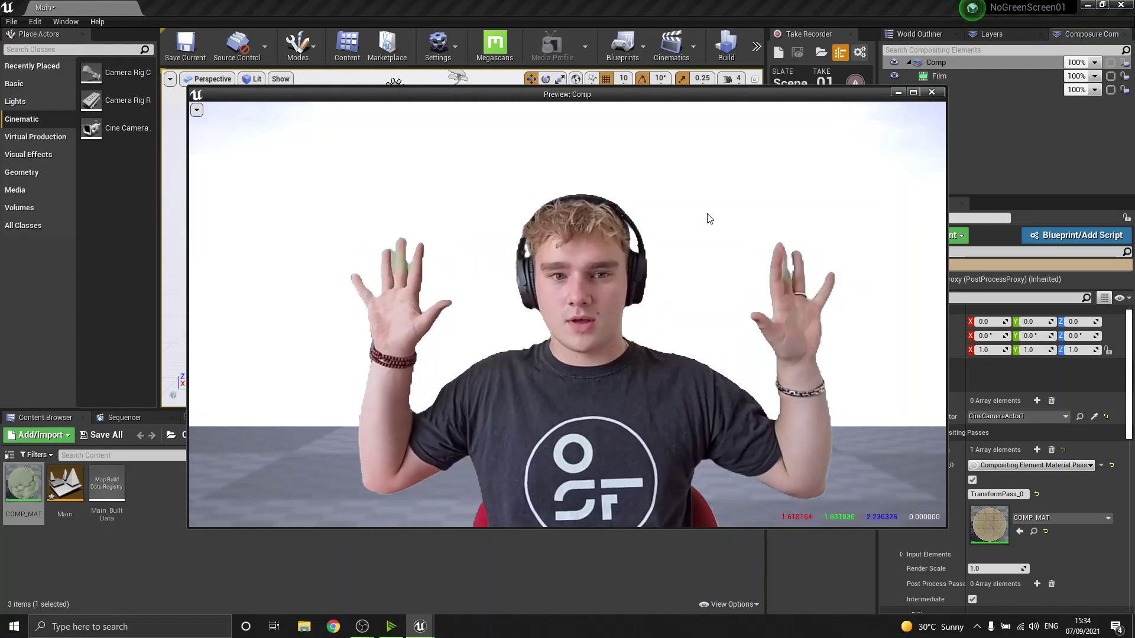
Turn off NVIDIA Broadcast background replacement to reveal the real room in the Comp preview.
{"action": "left_click_drag", "start_coordinate": [529, 96], "coordinate": [370, 32]}
{"action": "left_click", "coordinate": [390, 626]}
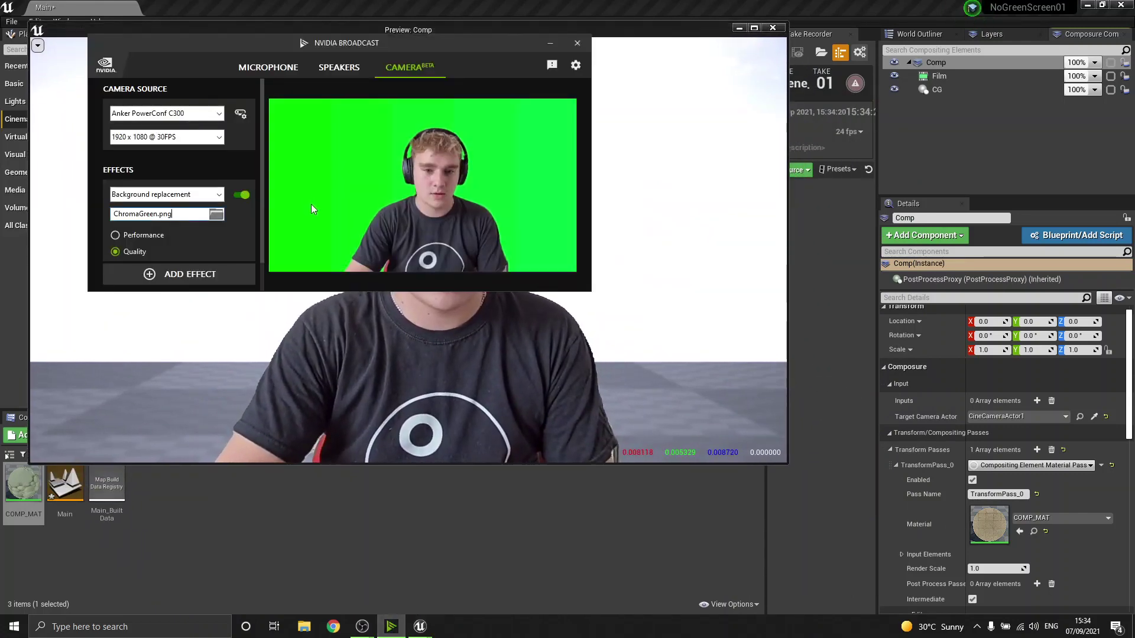
{"action": "left_click_drag", "start_coordinate": [221, 43], "coordinate": [743, 52]}
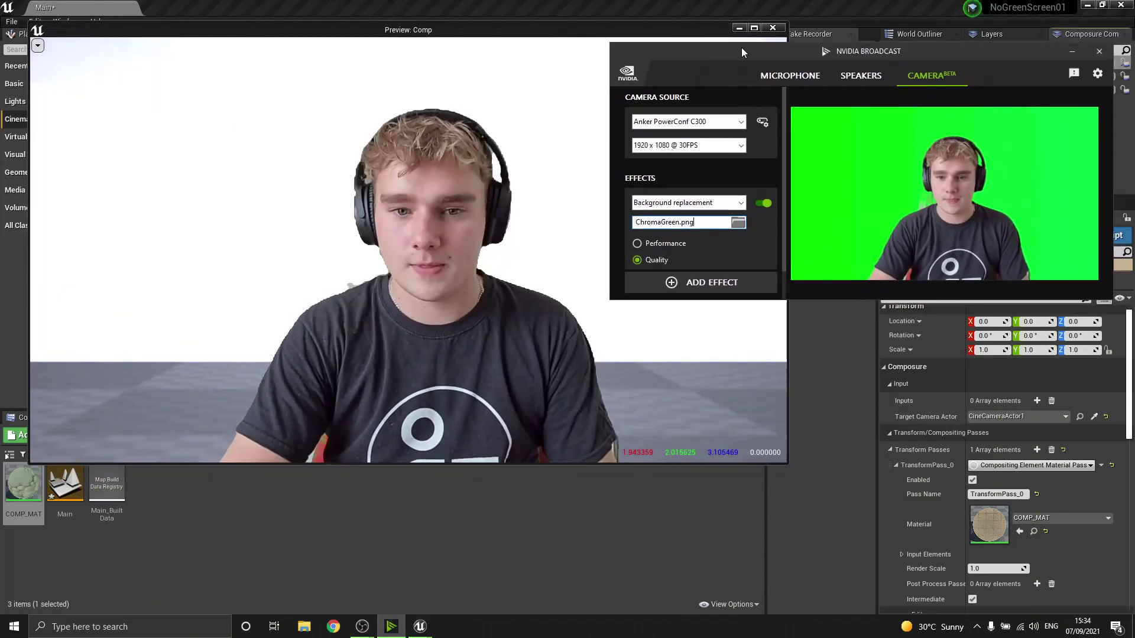
{"action": "left_click", "coordinate": [762, 203]}
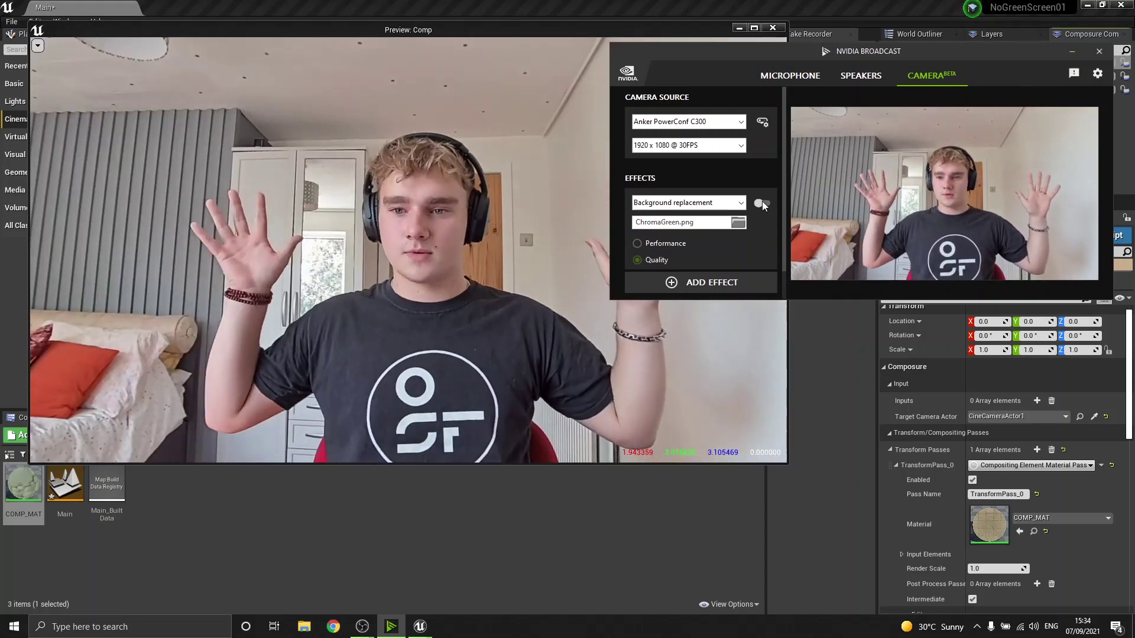
{"action": "left_click", "coordinate": [153, 198]}
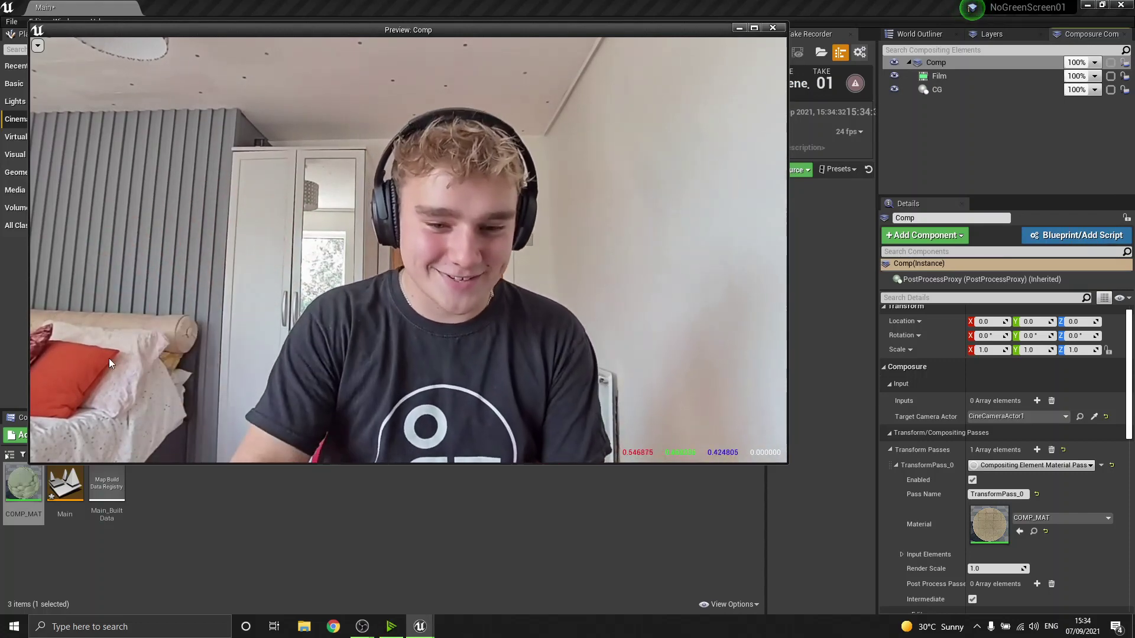
Re-enable background replacement so the presenter appears keyed over the CG floor and sky.
{"action": "key", "text": "alt+Tab"}
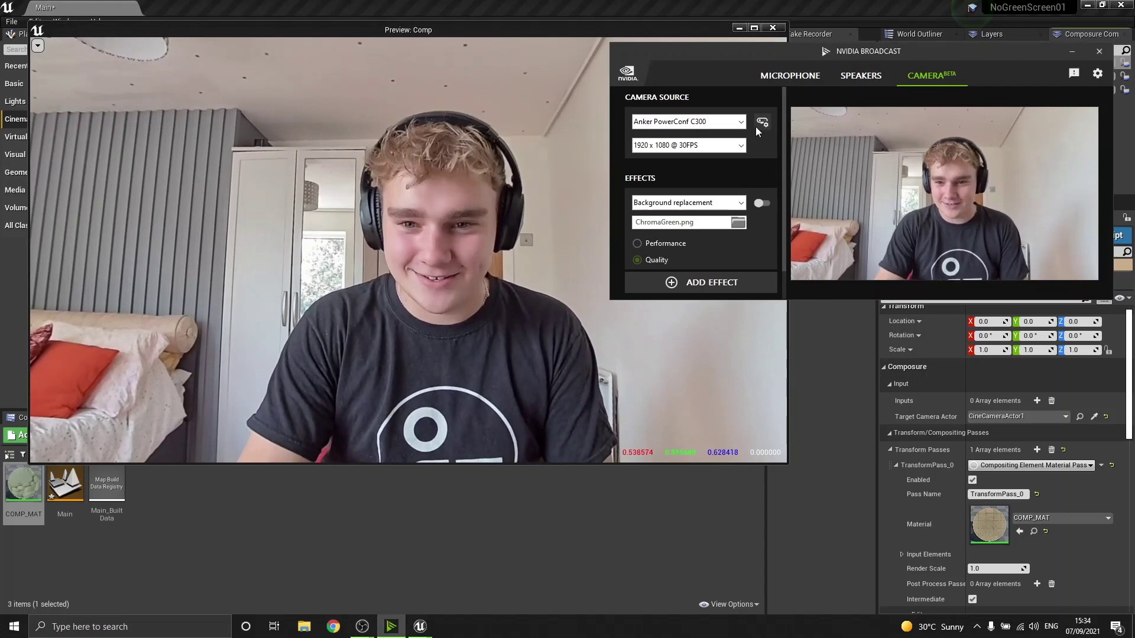
{"action": "left_click", "coordinate": [763, 203]}
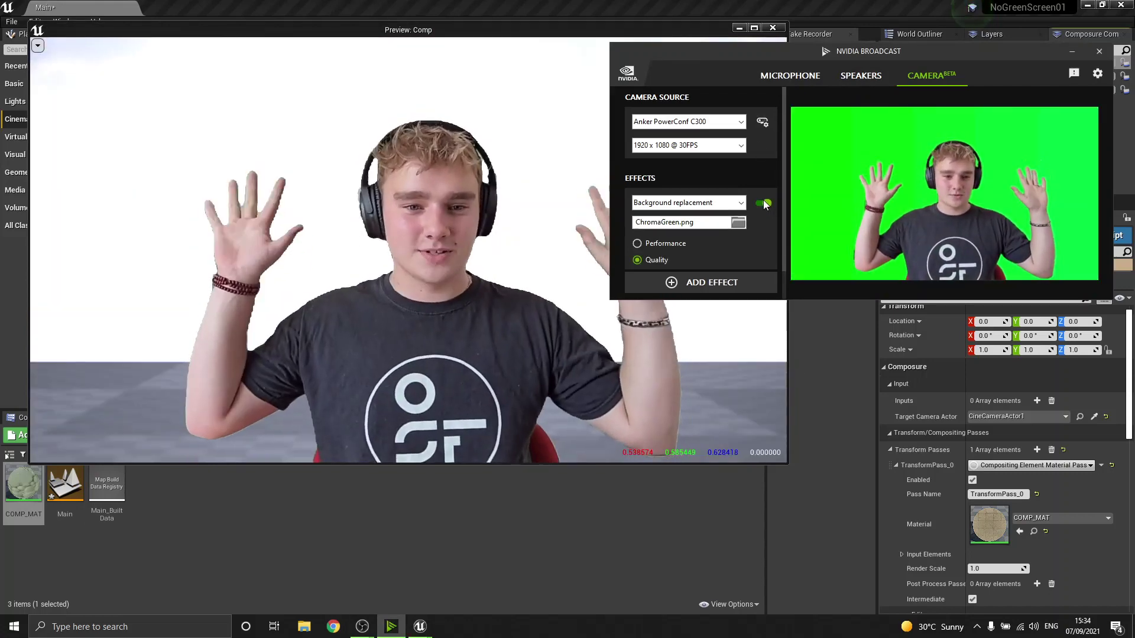
{"action": "left_click", "coordinate": [387, 291]}
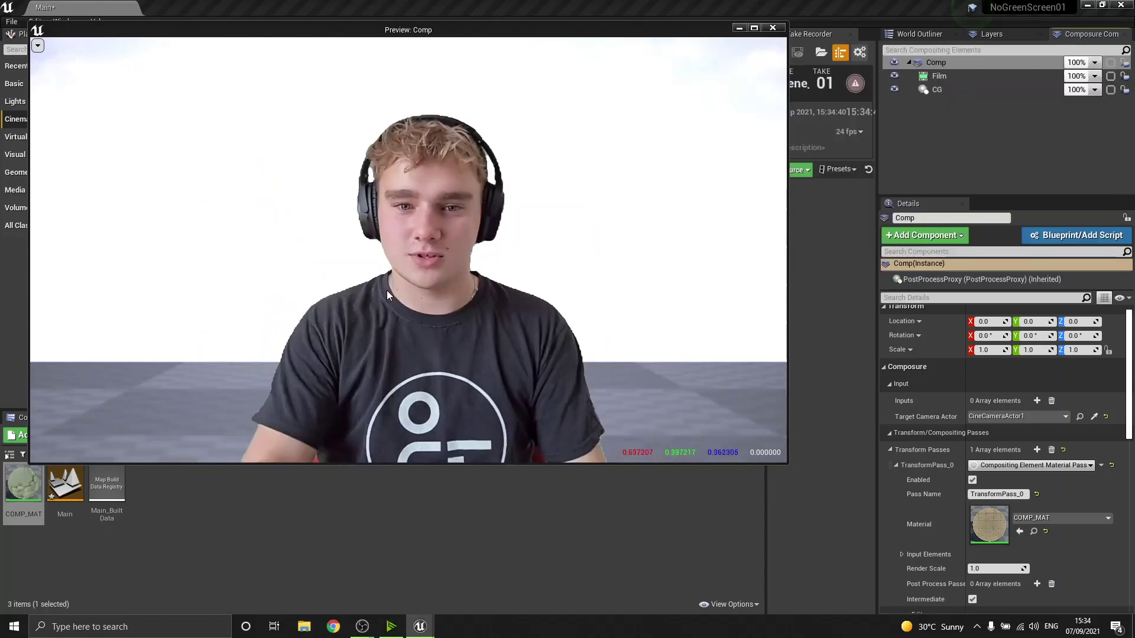